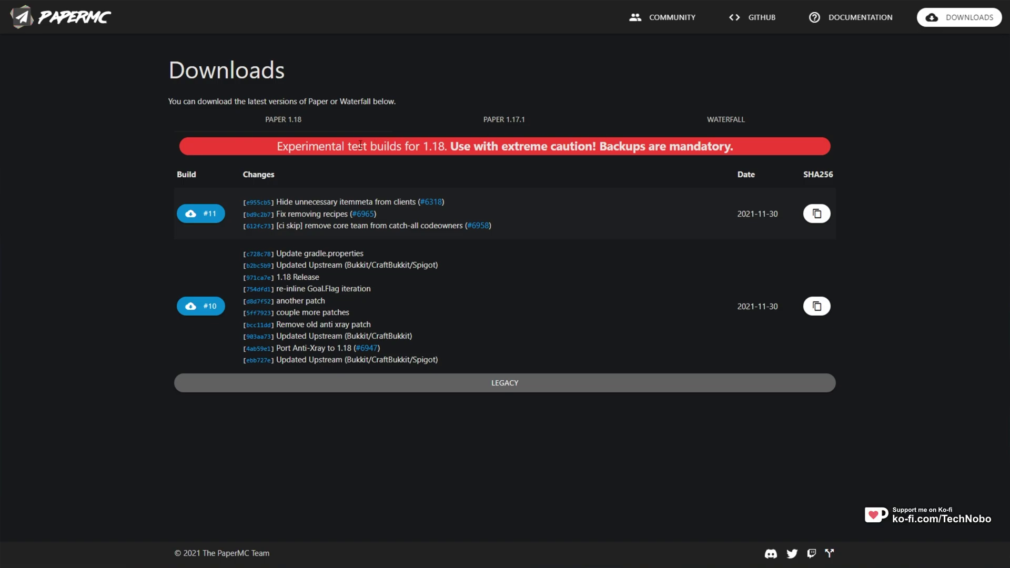
Step: Download build #11 of Paper 1.18 and keep the paper-1.18-11.jar file
{"action": "left_click_drag", "start_coordinate": [358, 146], "coordinate": [757, 137]}
{"action": "left_click", "coordinate": [757, 124]}
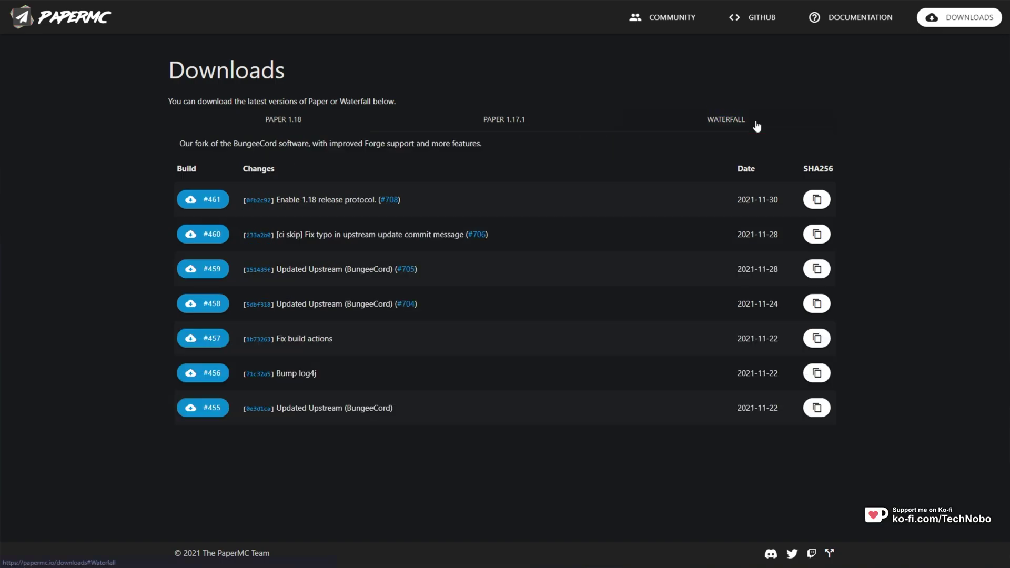
{"action": "left_click", "coordinate": [293, 123]}
{"action": "left_click", "coordinate": [506, 78]}
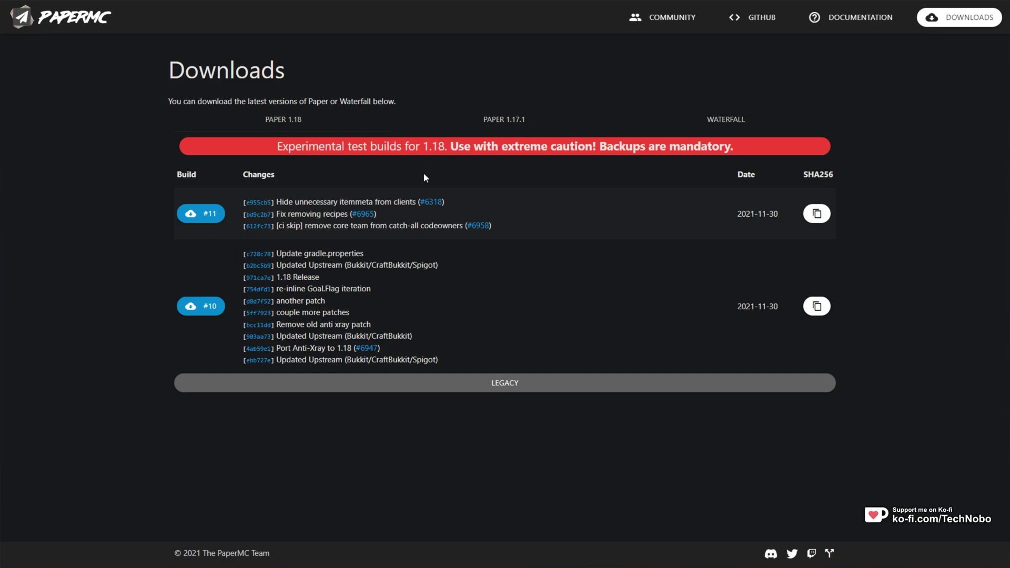
{"action": "left_click", "coordinate": [207, 214]}
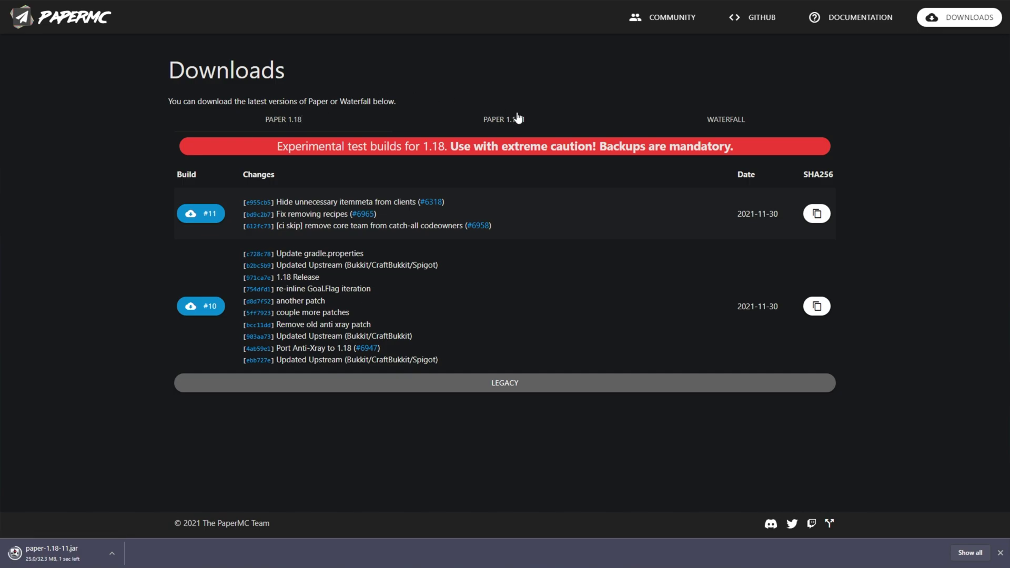
{"action": "left_click", "coordinate": [722, 120]}
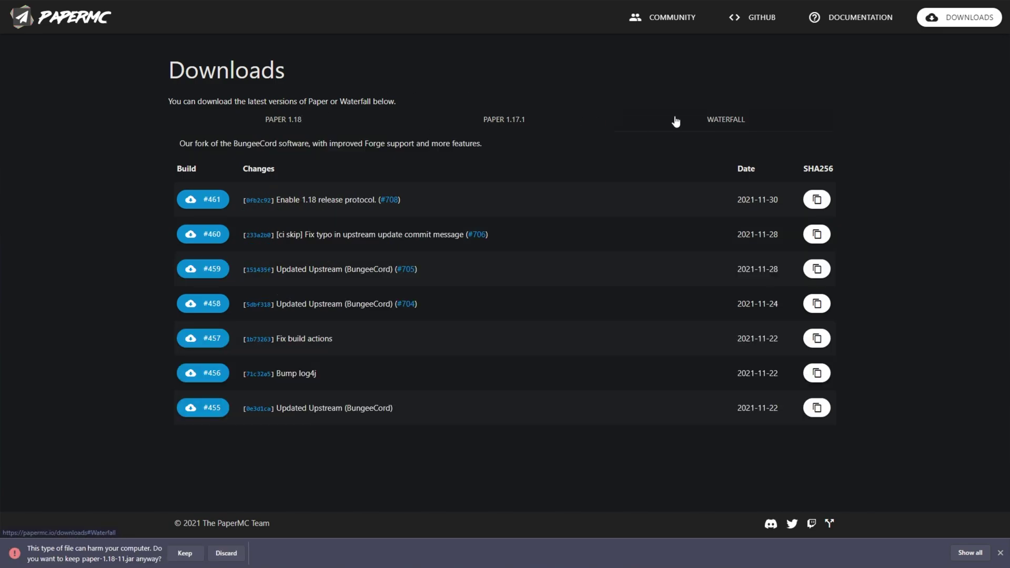
{"action": "double_click", "coordinate": [249, 144]}
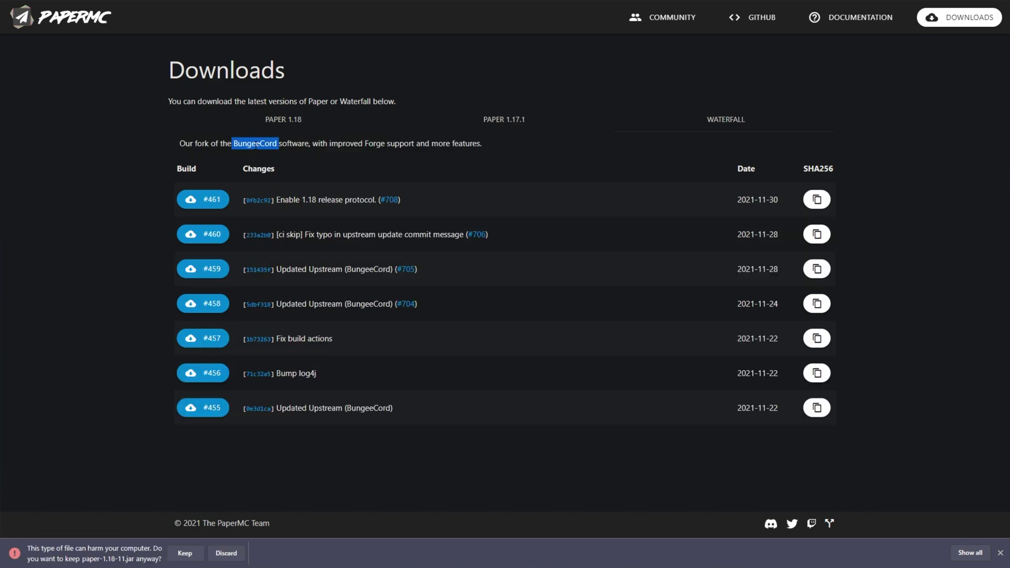
{"action": "left_click", "coordinate": [256, 128]}
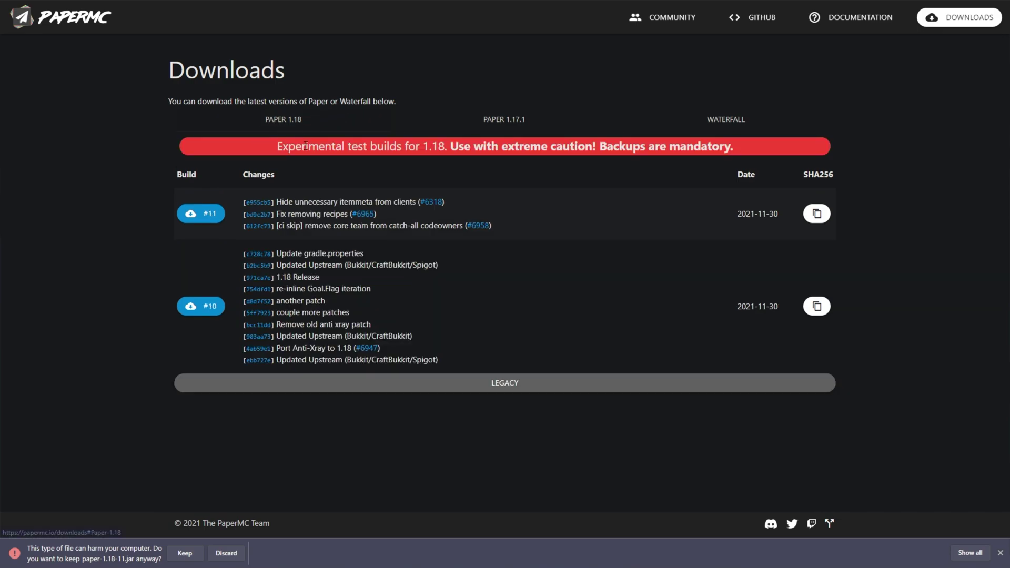
{"action": "left_click", "coordinate": [186, 553]}
Step: Create a new desktop folder named "Paper 1.18" beside the browser window
{"action": "key", "text": "super+Right"}
{"action": "right_click", "coordinate": [259, 212]}
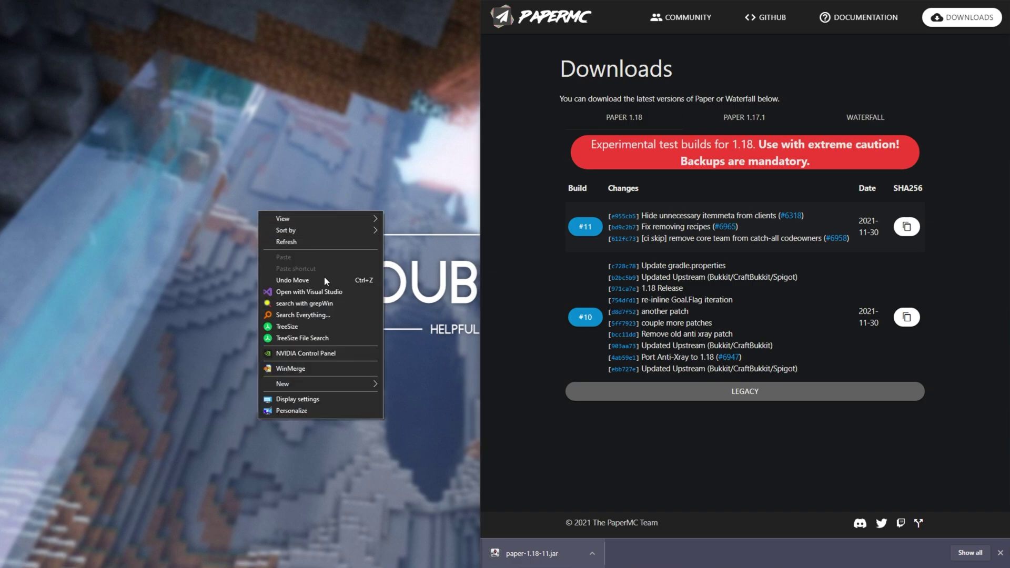
{"action": "mouse_move", "coordinate": [346, 387]}
{"action": "left_click", "coordinate": [403, 384]}
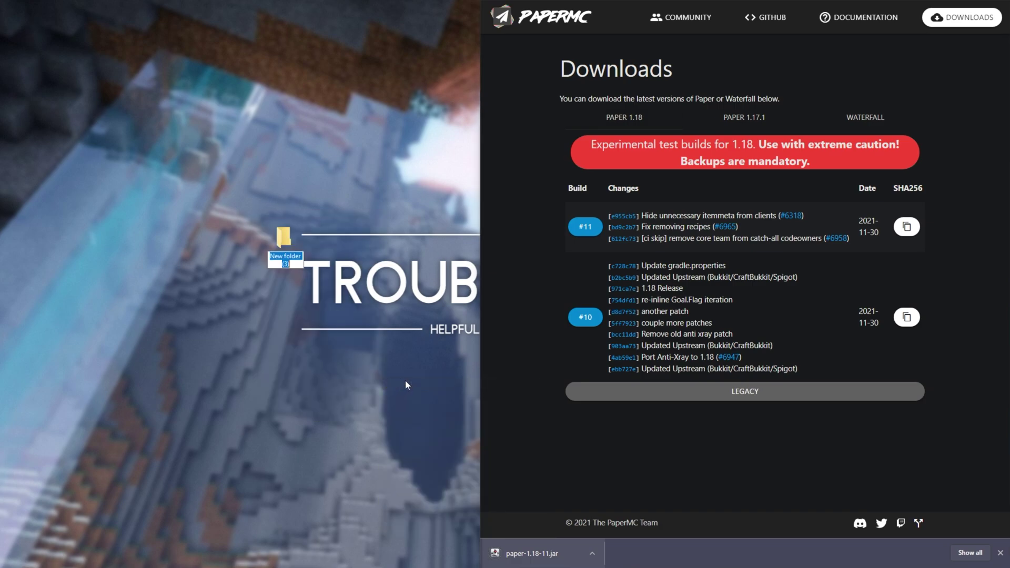
{"action": "type", "text": "Papar"}
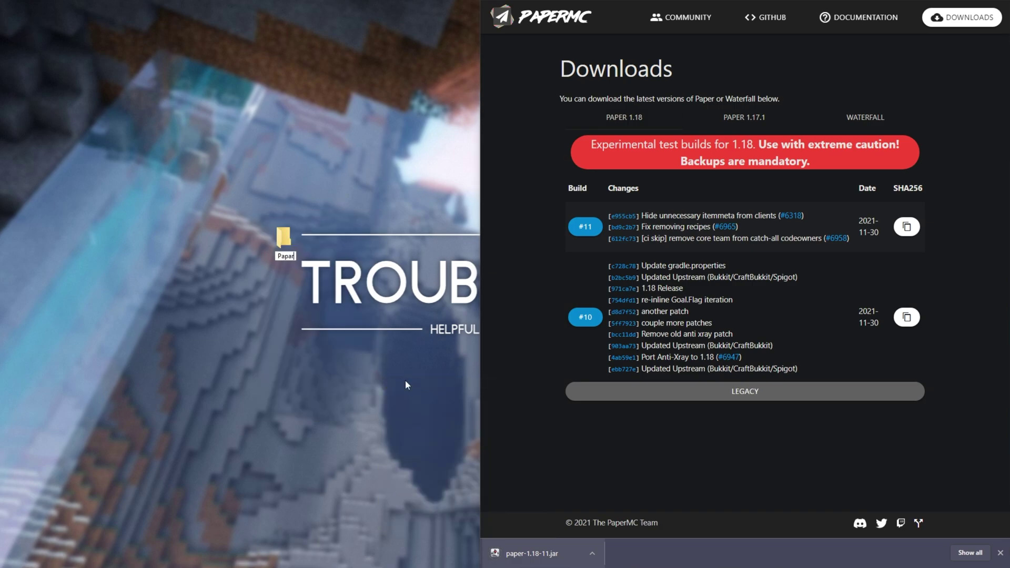
{"action": "key", "text": "BackSpace"}
{"action": "key", "text": "BackSpace"}
{"action": "type", "text": "er 1.18"}
{"action": "key", "text": "Return"}
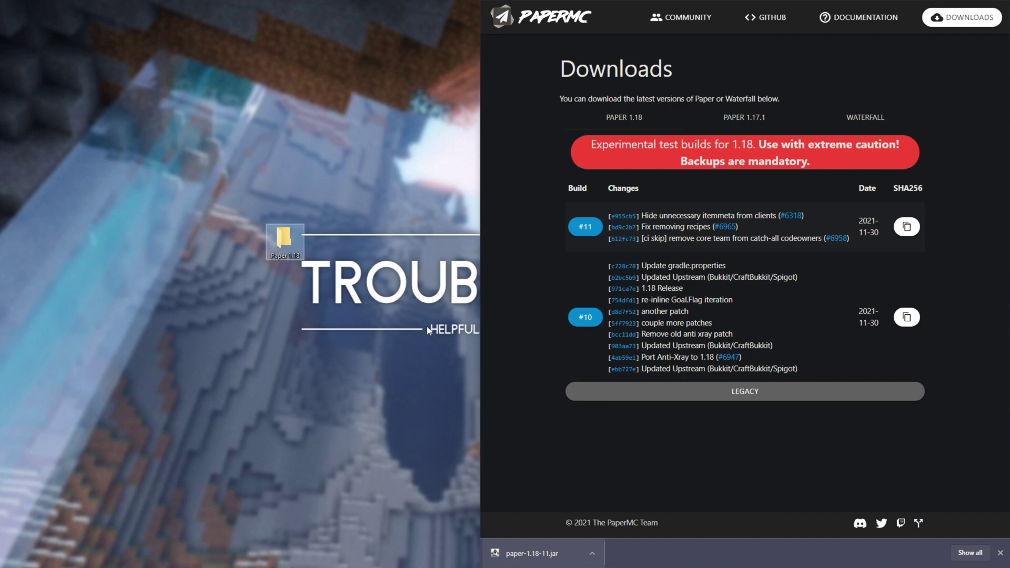
Step: Open the Paper 1.18 folder and copy the downloaded paper-1.18-11.jar into it
{"action": "key", "text": "Return"}
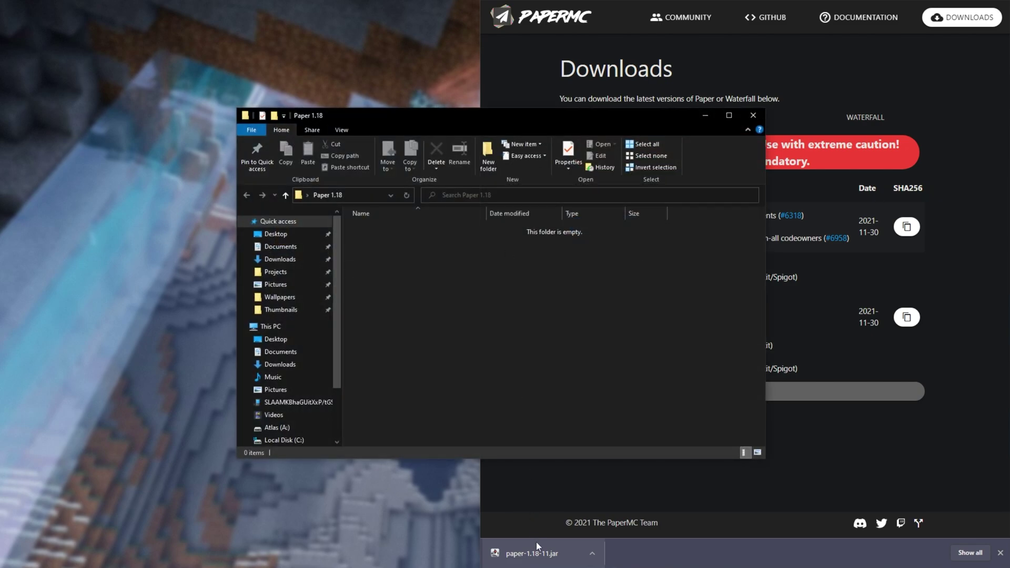
{"action": "left_click_drag", "start_coordinate": [537, 544], "coordinate": [435, 314]}
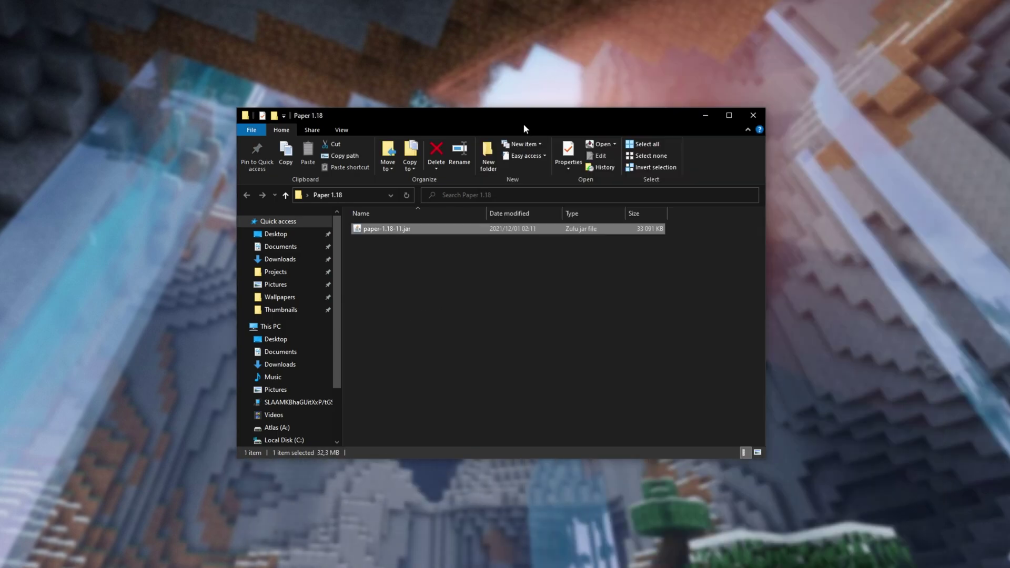
{"action": "left_click_drag", "start_coordinate": [521, 119], "coordinate": [525, 118]}
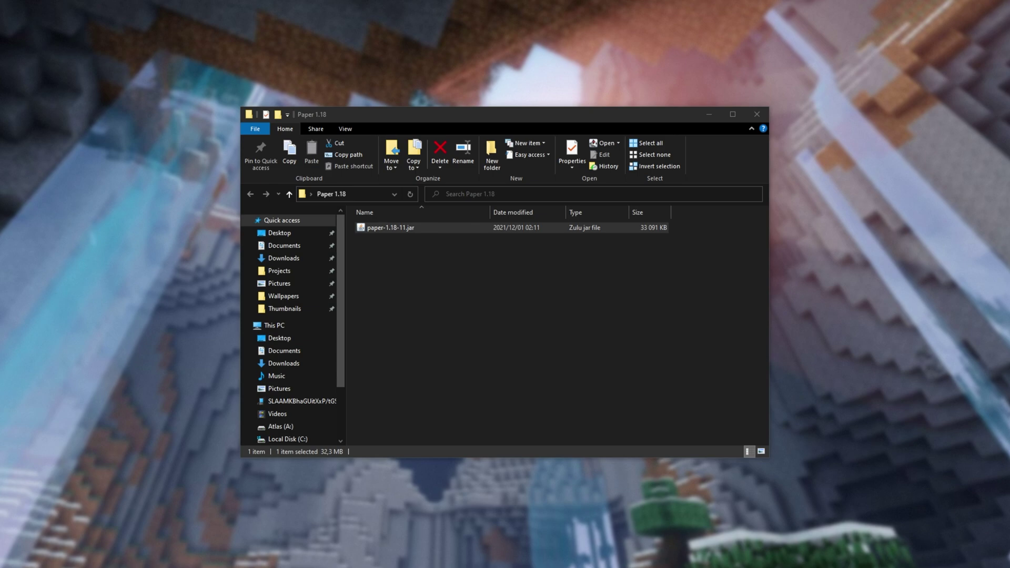
Step: Create a text document in the Paper 1.18 folder and rename it start.bat, replacing the .txt extension
{"action": "right_click", "coordinate": [388, 285]}
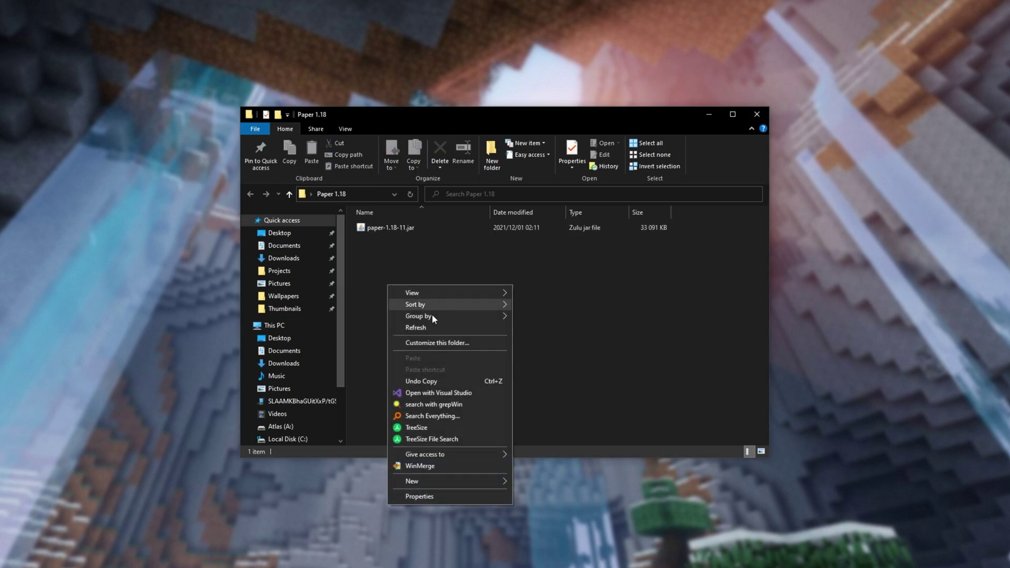
{"action": "mouse_move", "coordinate": [452, 481]}
{"action": "left_click", "coordinate": [552, 567]}
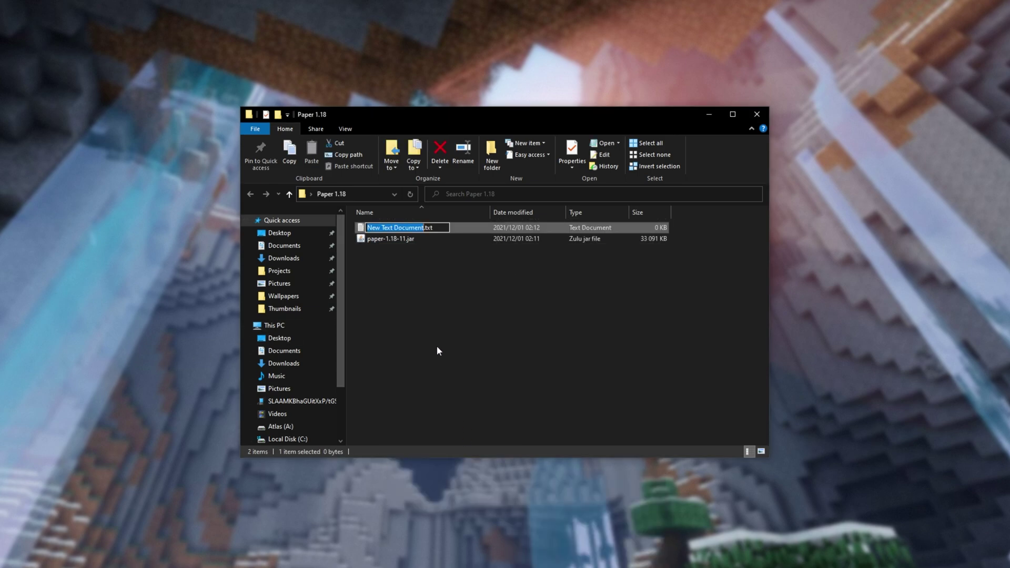
{"action": "key", "text": "ctrl+a"}
{"action": "type", "text": "start.bat"}
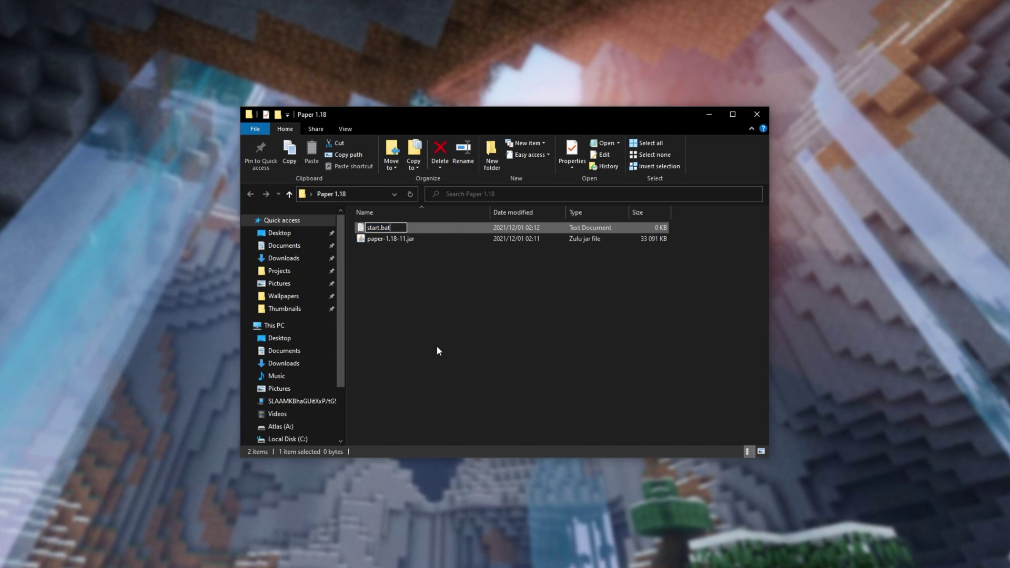
{"action": "key", "text": "Return"}
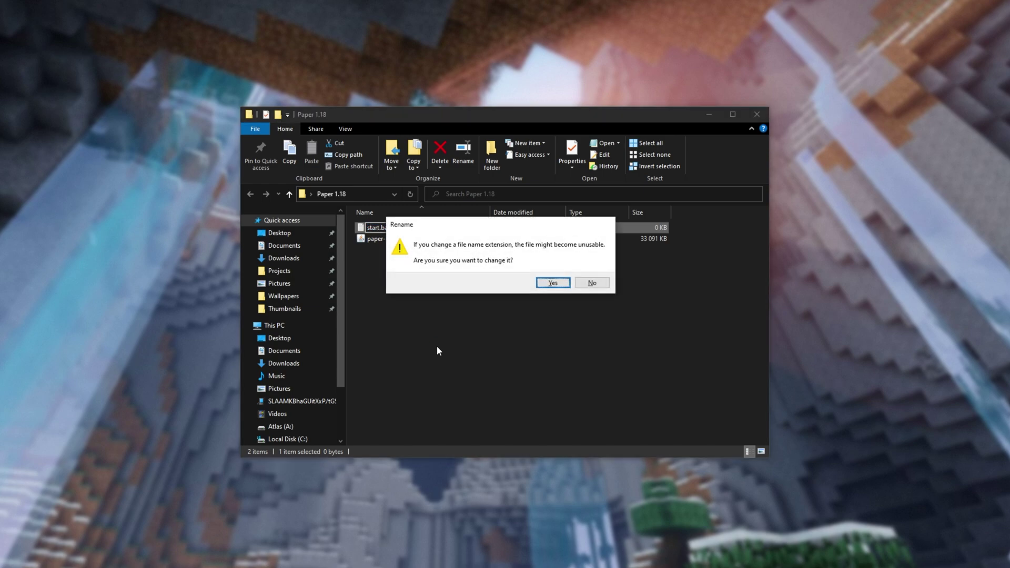
{"action": "key", "text": "Return"}
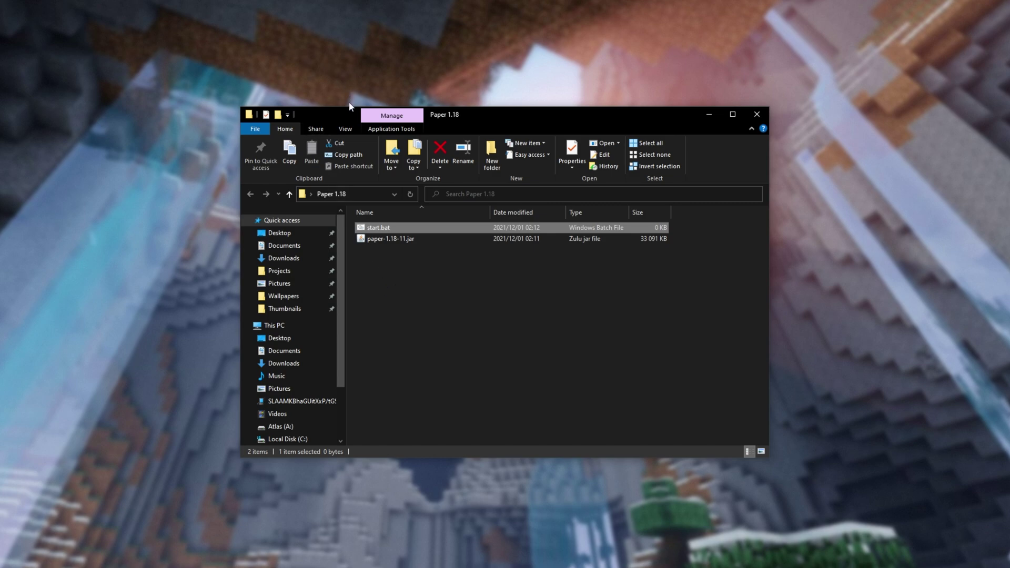
{"action": "left_click", "coordinate": [350, 130]}
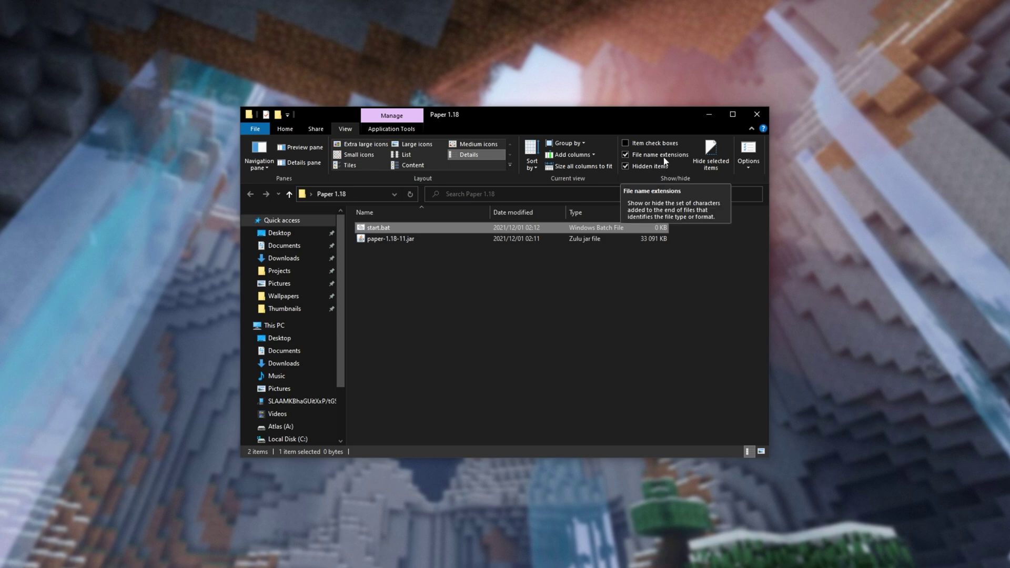
{"action": "right_click", "coordinate": [404, 230]}
{"action": "left_click", "coordinate": [434, 248]}
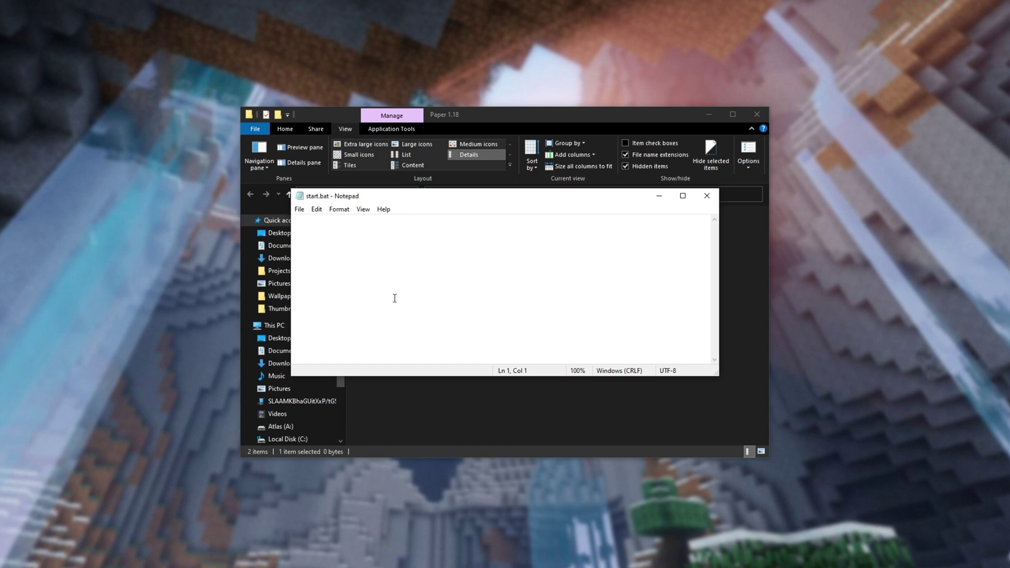
{"action": "type", "text": "@echo off java -Xmx4G -jar paper-191.jar -nogui pause"}
{"action": "key", "text": "Up"}
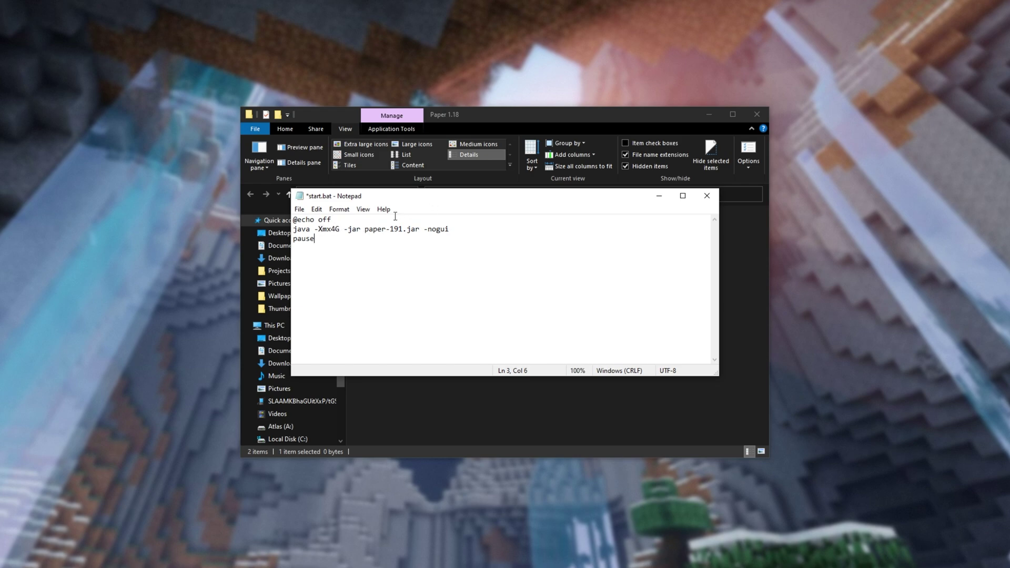
Step: Select paper-191.jar in the script's java line, and copy the Paper jar's full file name, including the extension, from the folder
{"action": "left_click_drag", "start_coordinate": [364, 230], "coordinate": [420, 230]}
{"action": "left_click", "coordinate": [743, 234]}
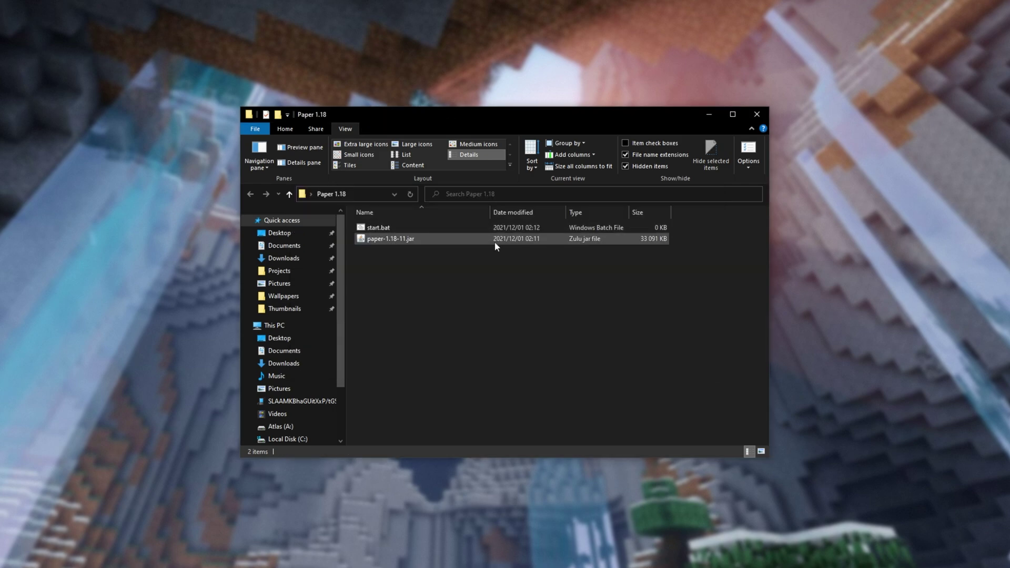
{"action": "left_click", "coordinate": [434, 242]}
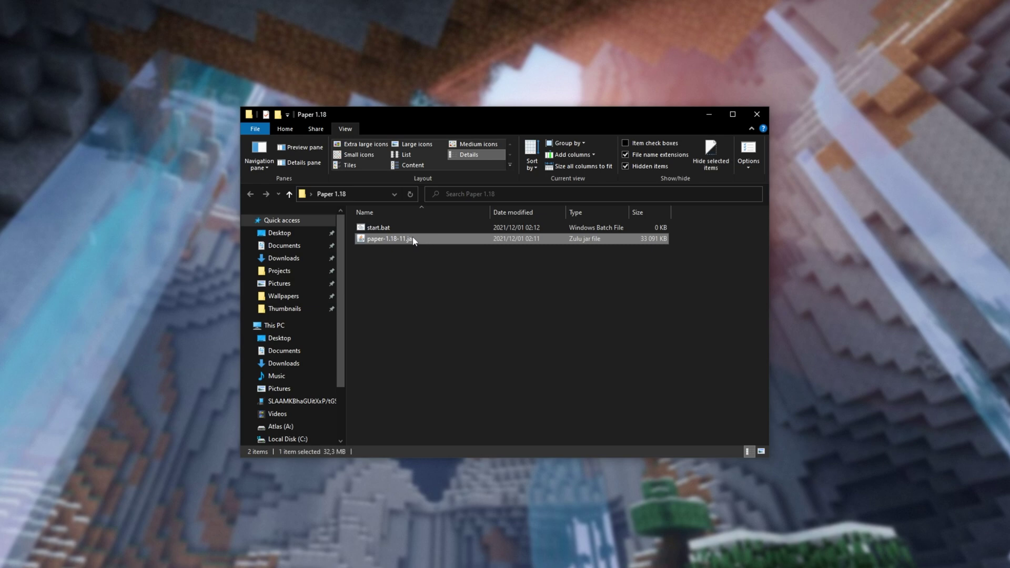
{"action": "left_click", "coordinate": [414, 240]}
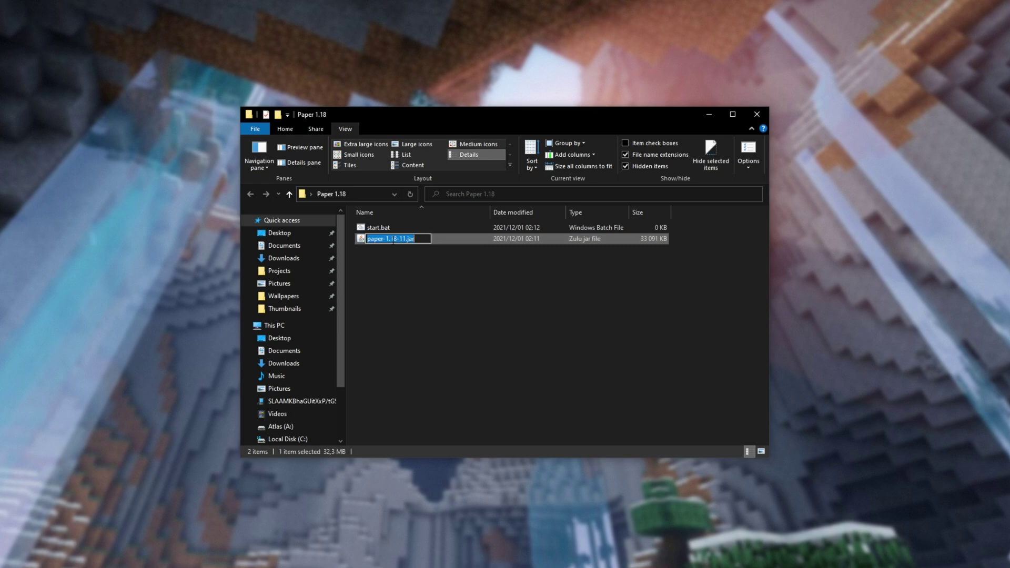
{"action": "left_click", "coordinate": [462, 251]}
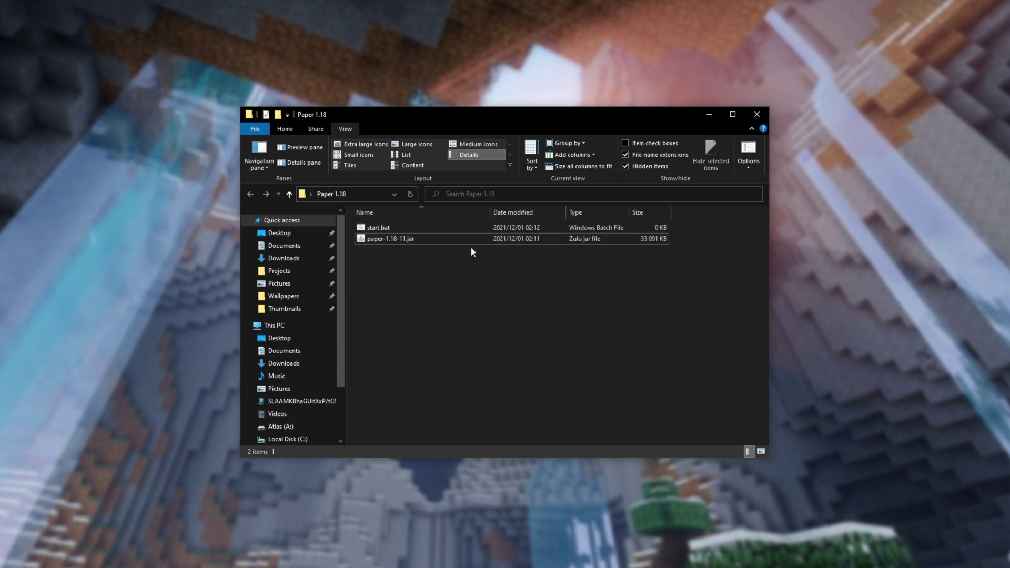
{"action": "left_click", "coordinate": [397, 241]}
{"action": "left_click", "coordinate": [400, 239]}
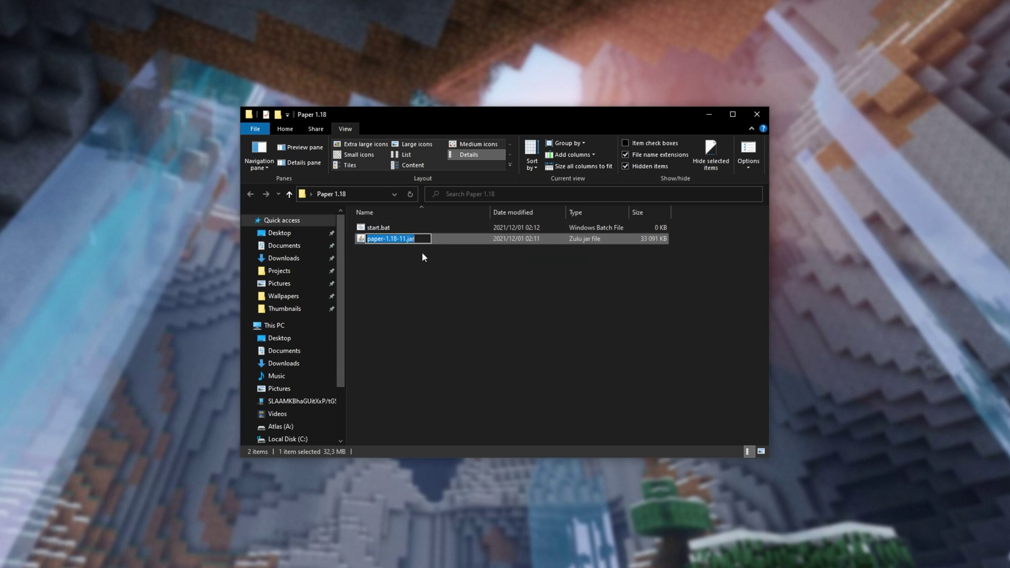
{"action": "key", "text": "ctrl+c"}
Step: Replace paper-191.jar in the script's java line with paper-1.18-11.jar and save start.bat
{"action": "key", "text": "alt+Tab"}
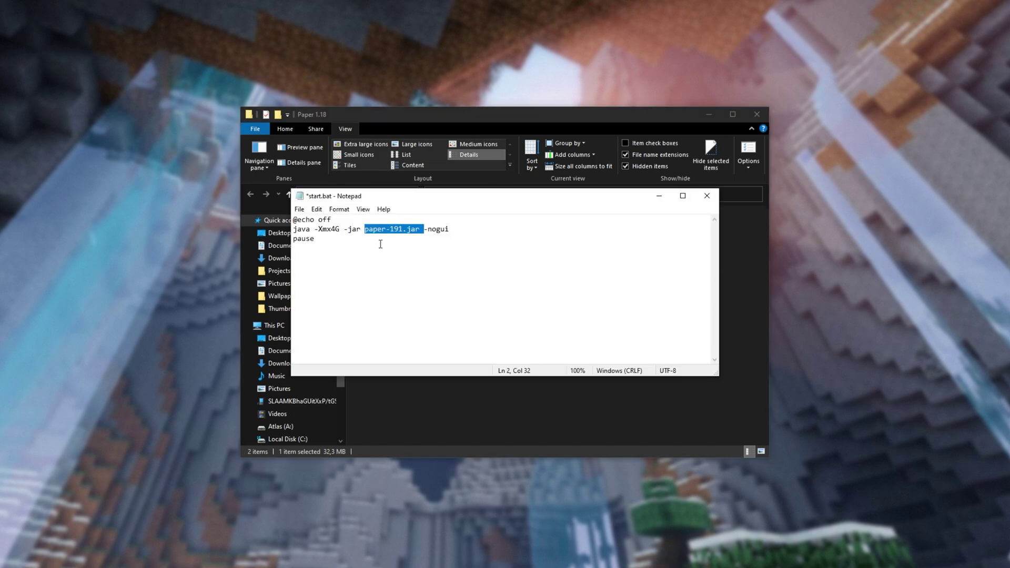
{"action": "key", "text": "ctrl+v"}
{"action": "left_click_drag", "start_coordinate": [437, 230], "coordinate": [394, 202]}
{"action": "left_click", "coordinate": [444, 280]}
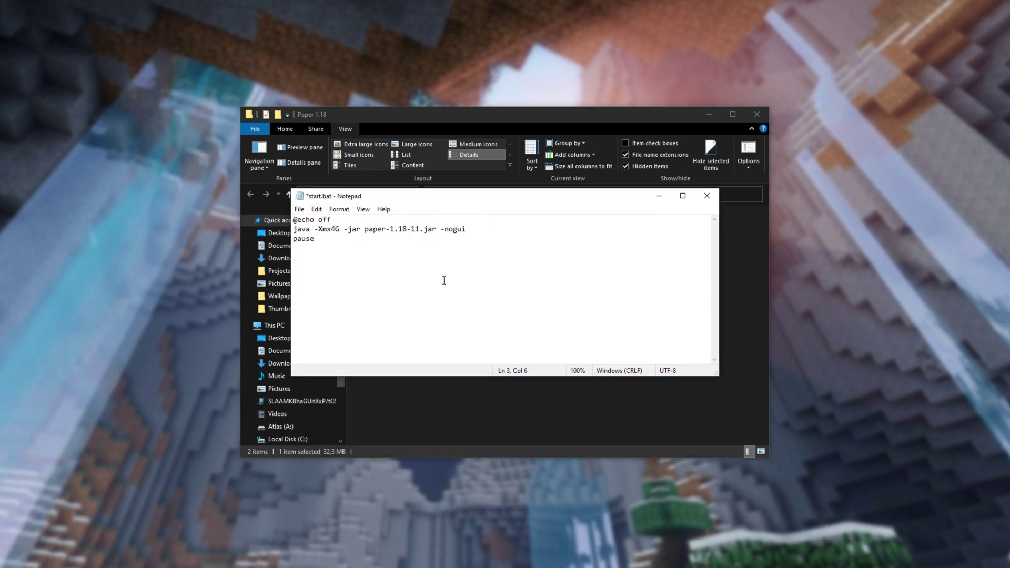
{"action": "key", "text": "ctrl+s"}
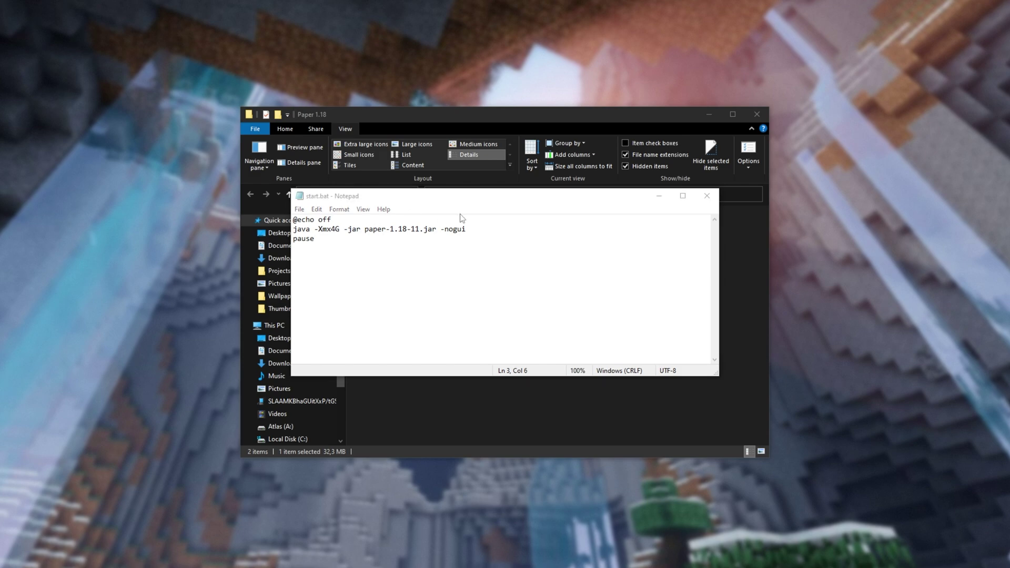
Step: Check the computer's total and available memory in Task Manager's performance view
{"action": "left_click", "coordinate": [484, 245]}
{"action": "key", "text": "ctrl+shift+Escape"}
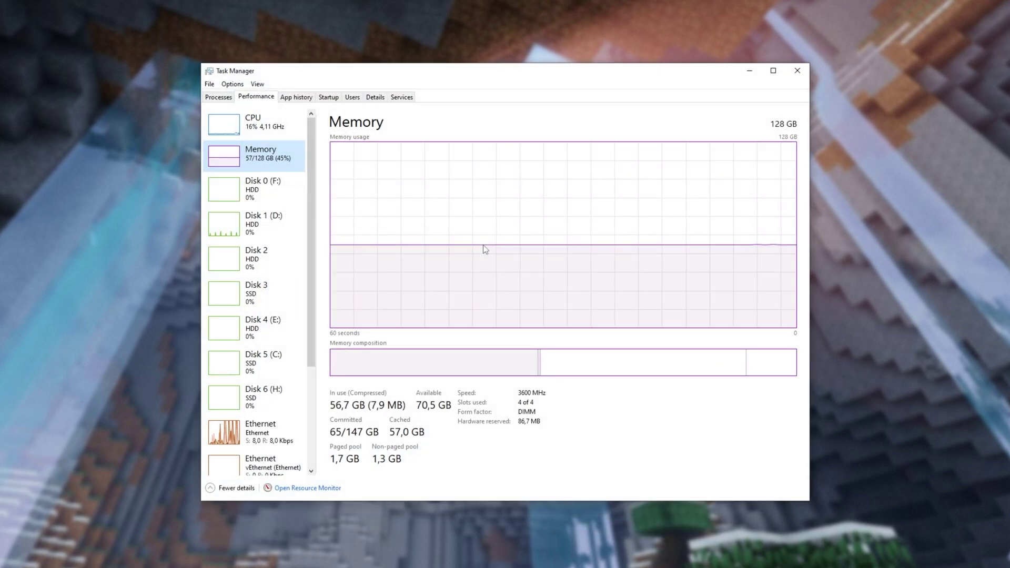
{"action": "left_click", "coordinate": [257, 100]}
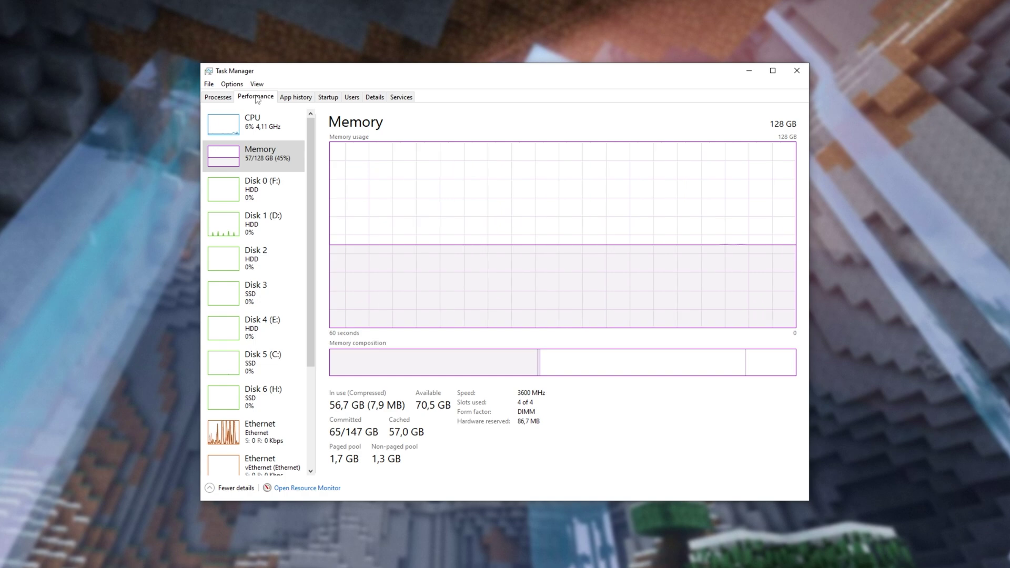
{"action": "left_click", "coordinate": [267, 167]}
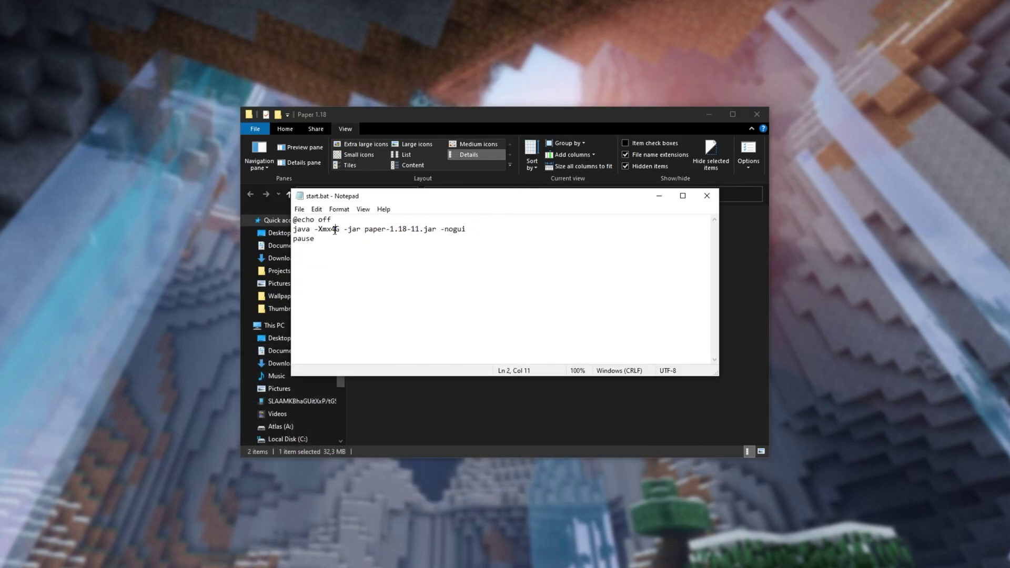
Step: Set the Java memory limit in start.bat to 8G, then save and close the file
{"action": "left_click_drag", "start_coordinate": [336, 230], "coordinate": [331, 230]}
{"action": "type", "text": "8"}
{"action": "left_click_drag", "start_coordinate": [340, 229], "coordinate": [331, 229]}
{"action": "key", "text": "ctrl+s"}
{"action": "left_click", "coordinate": [713, 199]}
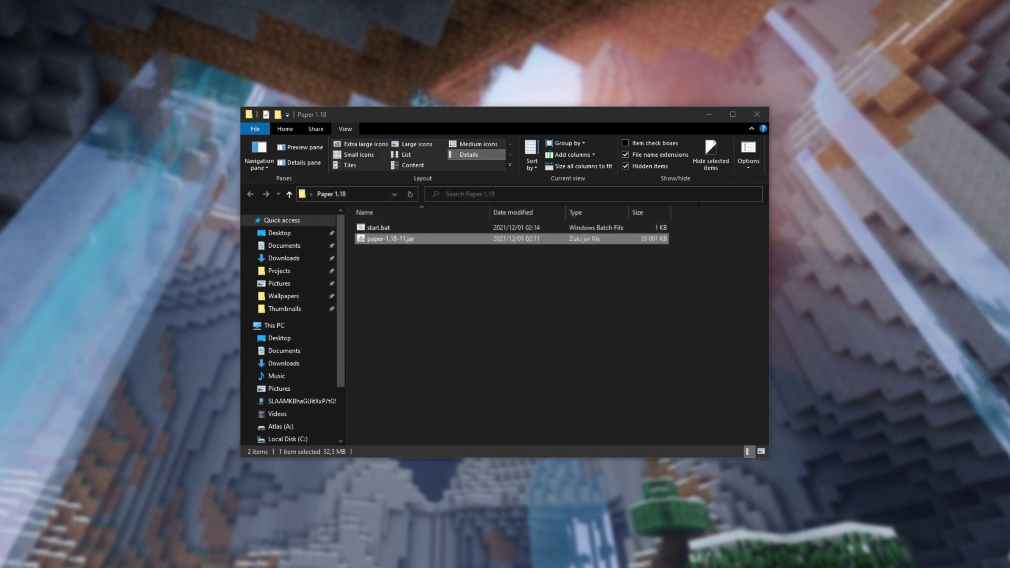
Step: Run start.bat to generate the server files, and dismiss the console once it finishes
{"action": "double_click", "coordinate": [480, 224]}
{"action": "left_click_drag", "start_coordinate": [350, 53], "coordinate": [794, 160]}
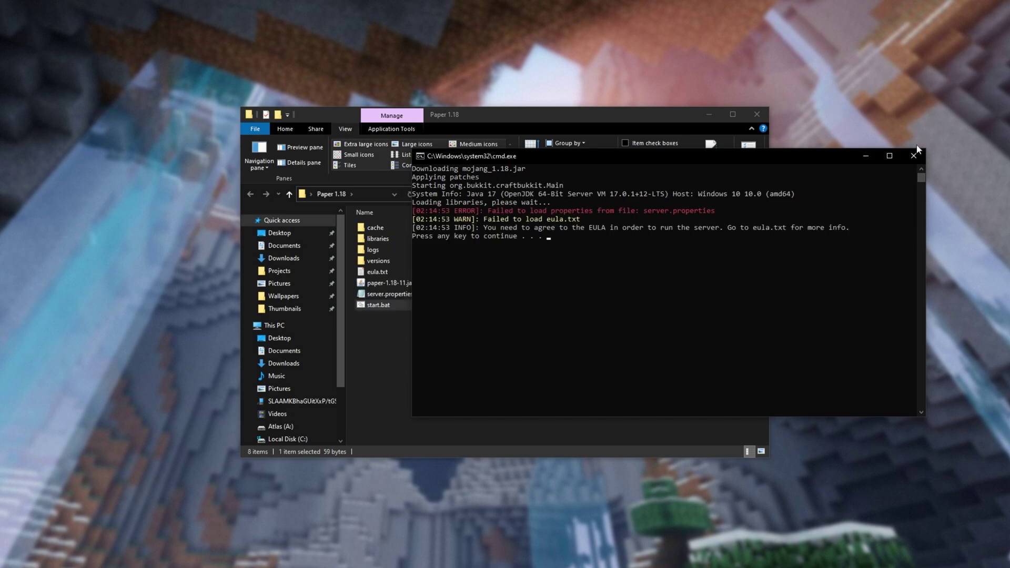
{"action": "key", "text": "Return"}
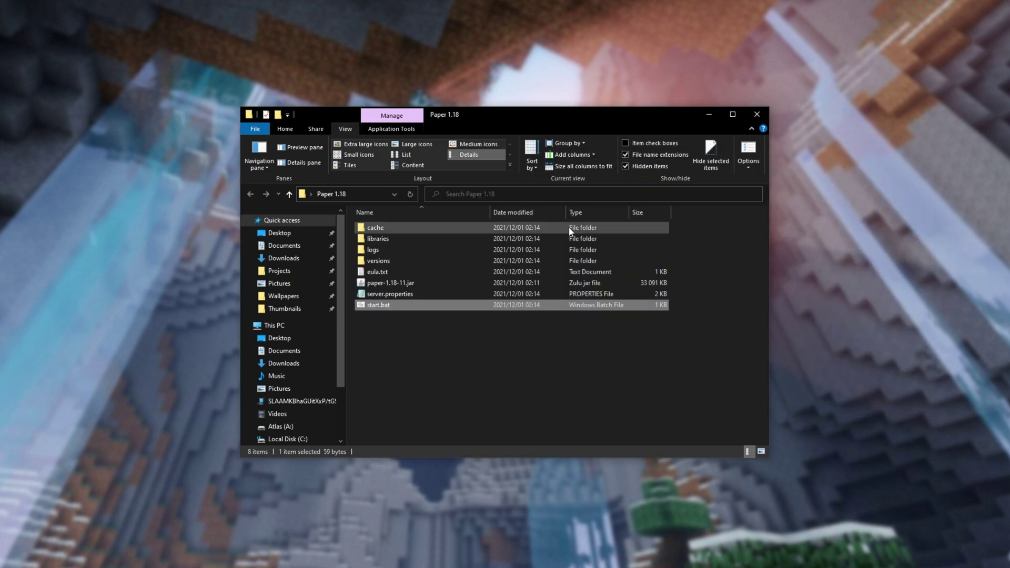
Step: Accept the Minecraft EULA by setting eula to true in eula.txt, then save and close the file
{"action": "double_click", "coordinate": [464, 273]}
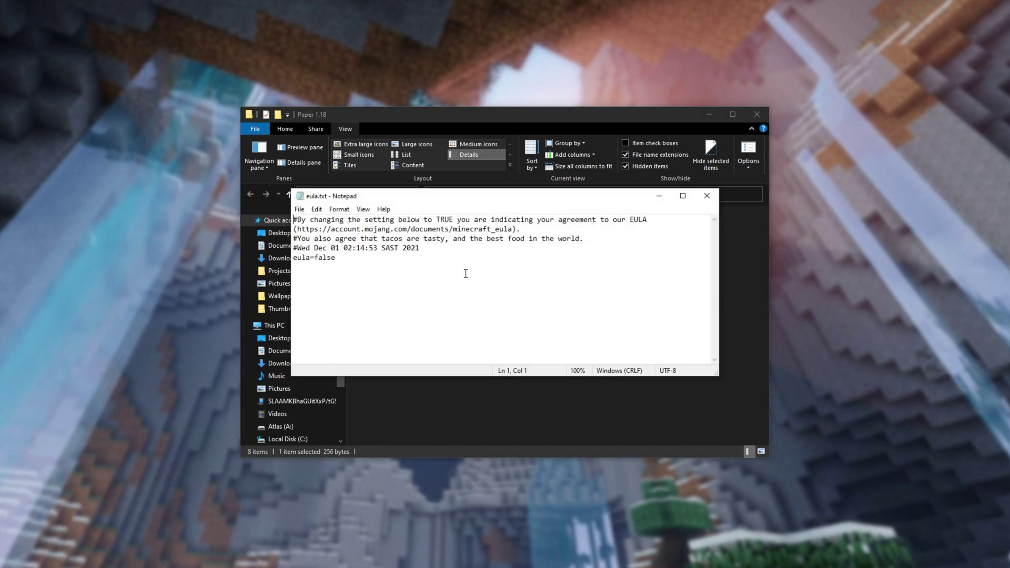
{"action": "left_click_drag", "start_coordinate": [337, 258], "coordinate": [314, 257]}
{"action": "type", "text": "true"}
{"action": "key", "text": "ctrl+s"}
{"action": "left_click", "coordinate": [708, 197]}
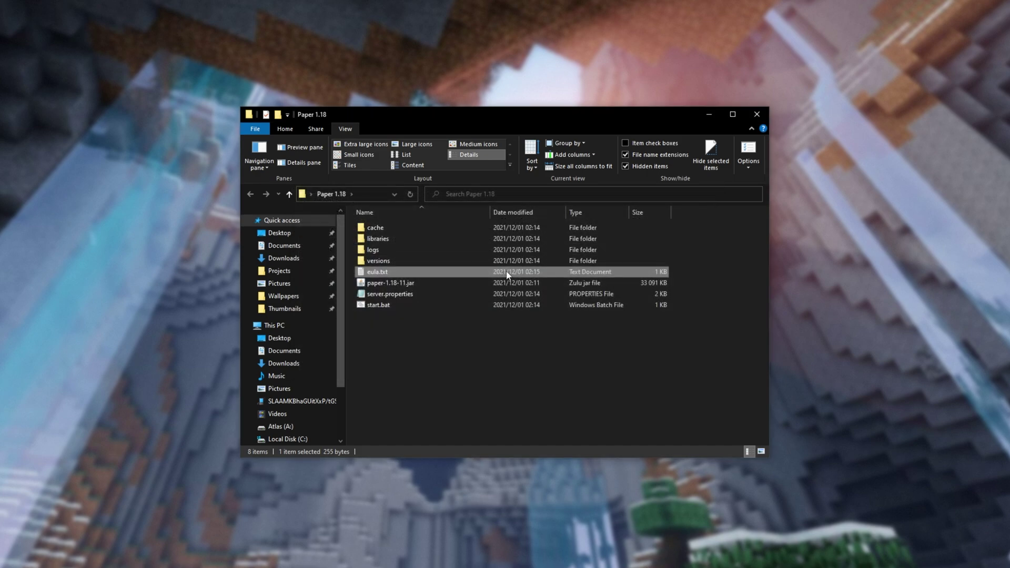
Step: Review the motd and server-port settings in server.properties, then close the file without changes
{"action": "double_click", "coordinate": [429, 290]}
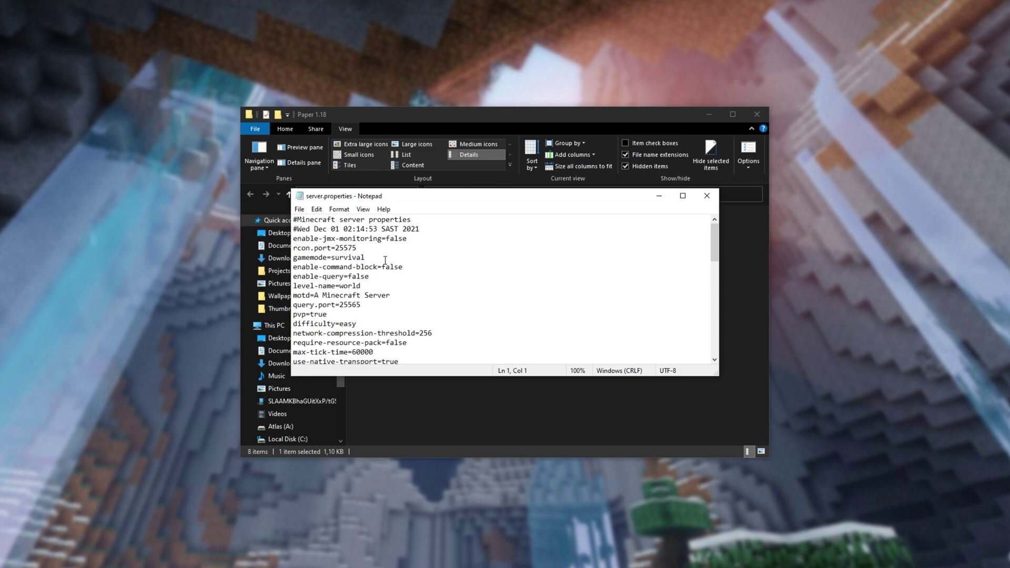
{"action": "left_click_drag", "start_coordinate": [395, 295], "coordinate": [294, 296]}
{"action": "scroll", "coordinate": [395, 294], "scroll_direction": "down", "scroll_amount": 5}
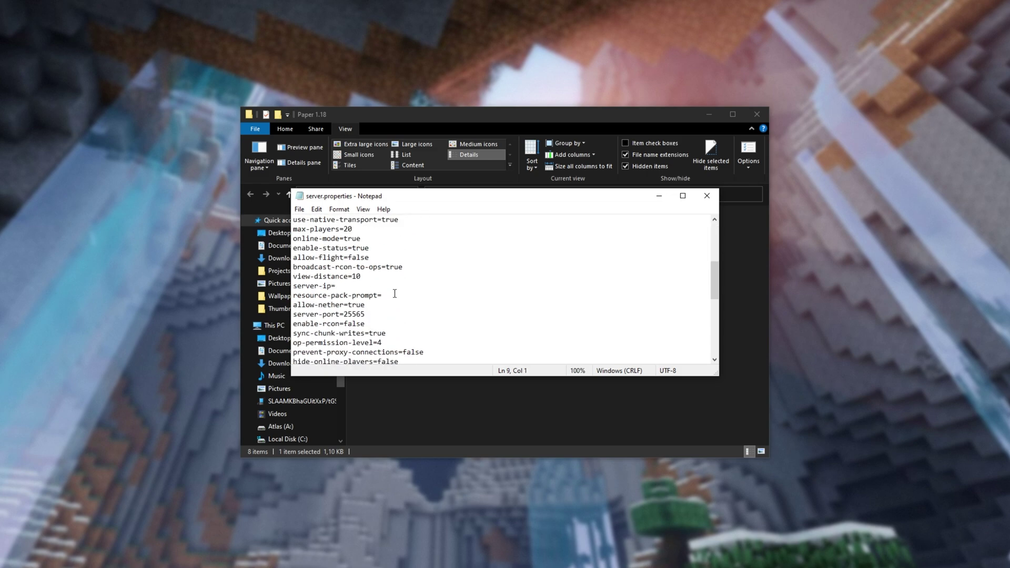
{"action": "left_click_drag", "start_coordinate": [379, 315], "coordinate": [296, 317]}
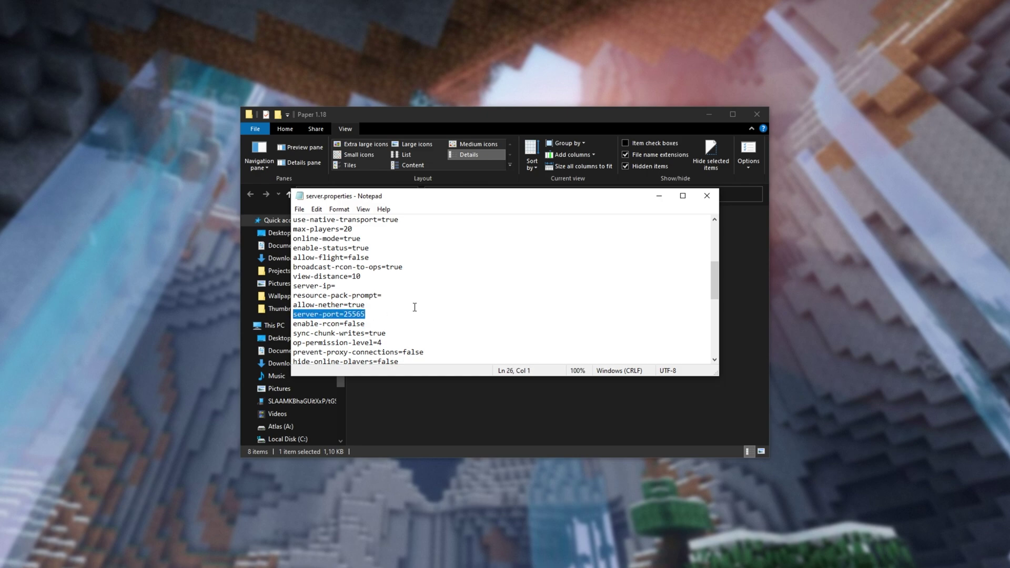
{"action": "left_click", "coordinate": [707, 195]}
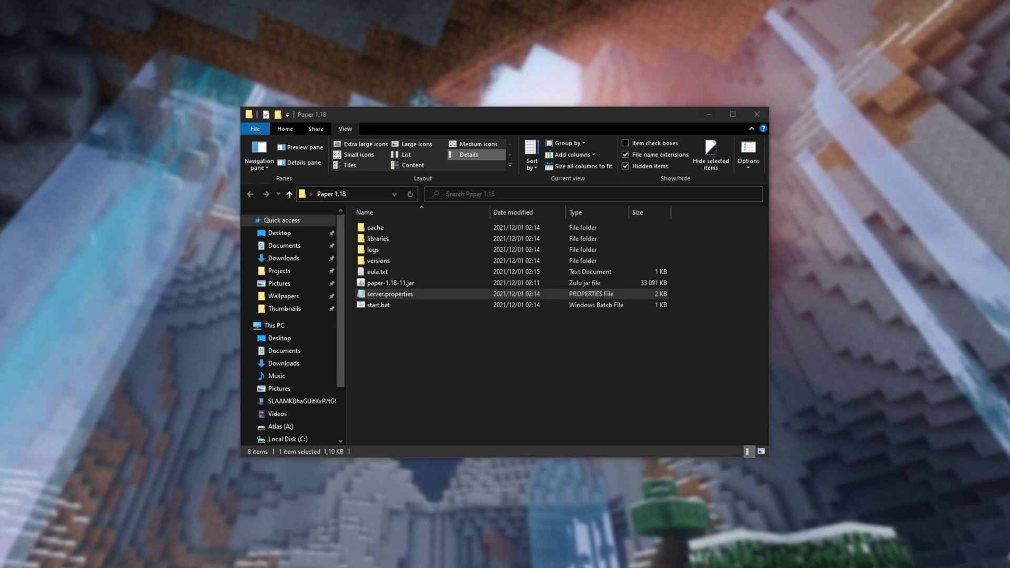
Step: Run start.bat to start the server and move its console window clear of the folder's file names
{"action": "left_click", "coordinate": [449, 315]}
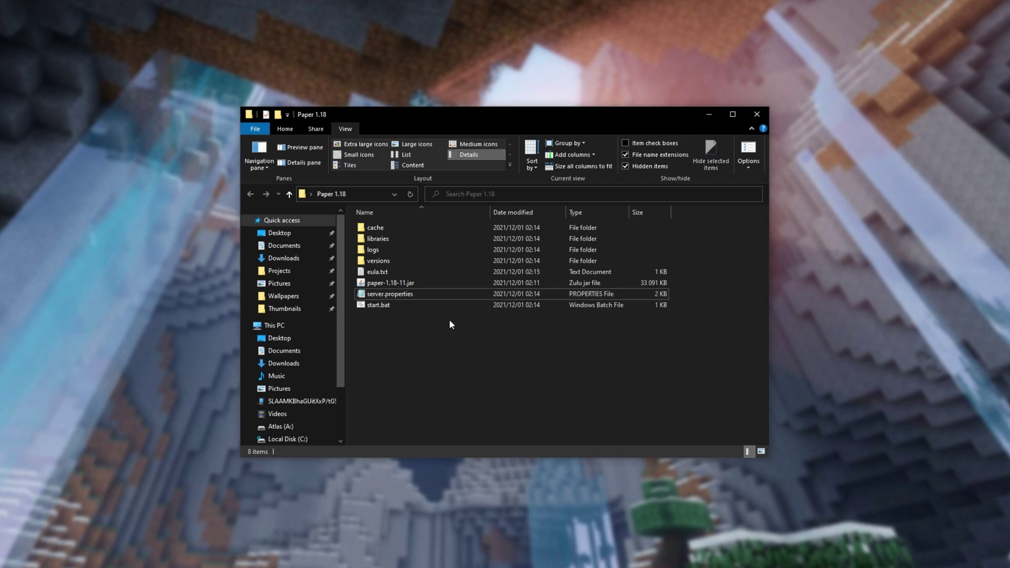
{"action": "double_click", "coordinate": [420, 306]}
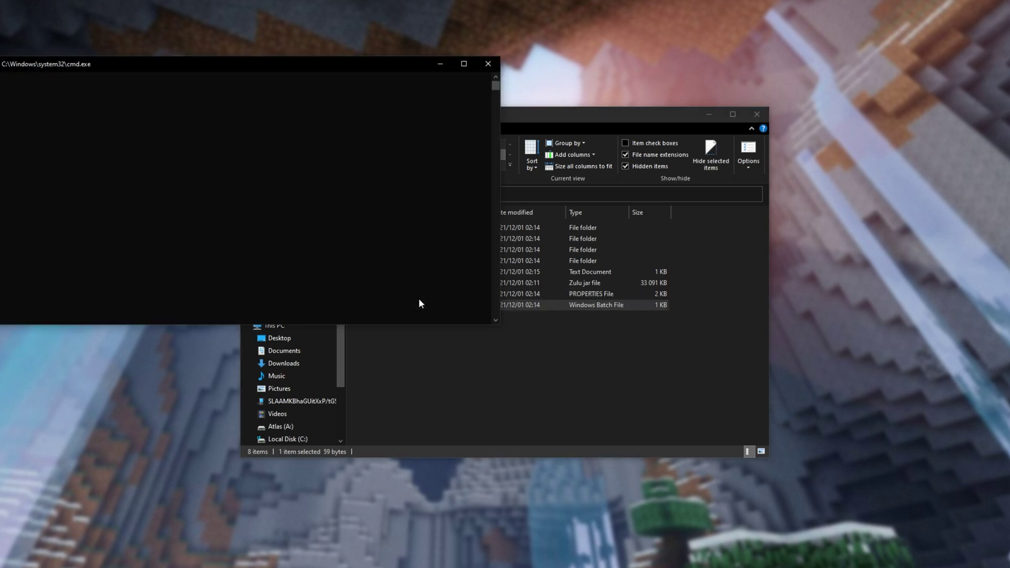
{"action": "left_click_drag", "start_coordinate": [348, 67], "coordinate": [771, 147]}
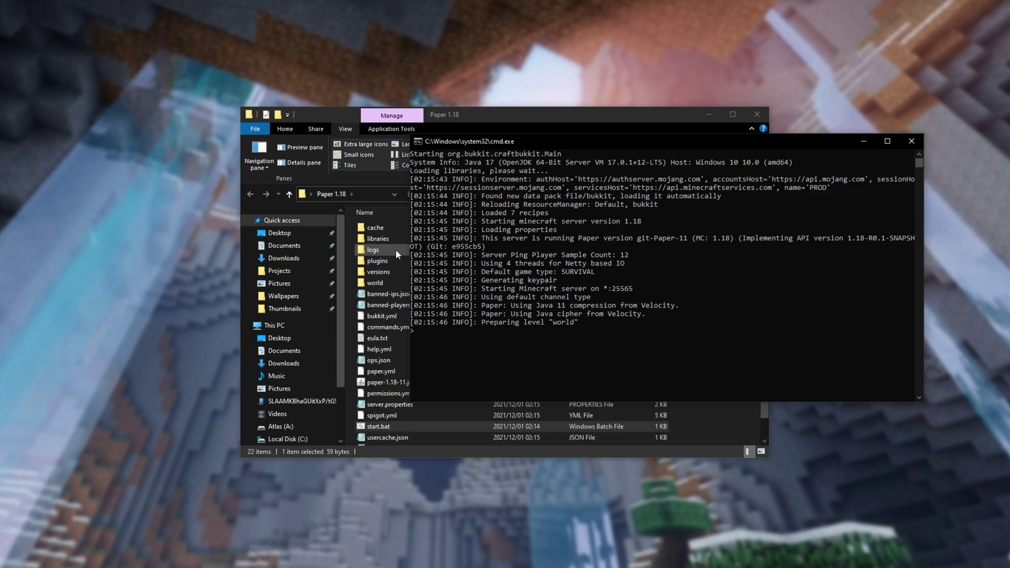
Step: Look over the generated plugins folder and YML configuration files, and check the startup log in the server console
{"action": "left_click", "coordinate": [381, 259]}
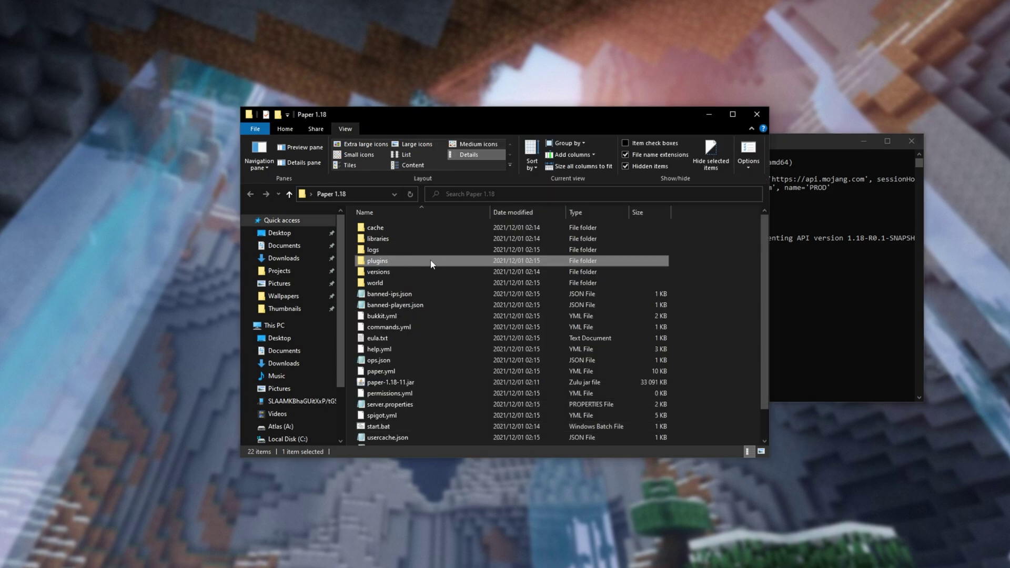
{"action": "left_click", "coordinate": [404, 328]}
{"action": "left_click", "coordinate": [403, 394]}
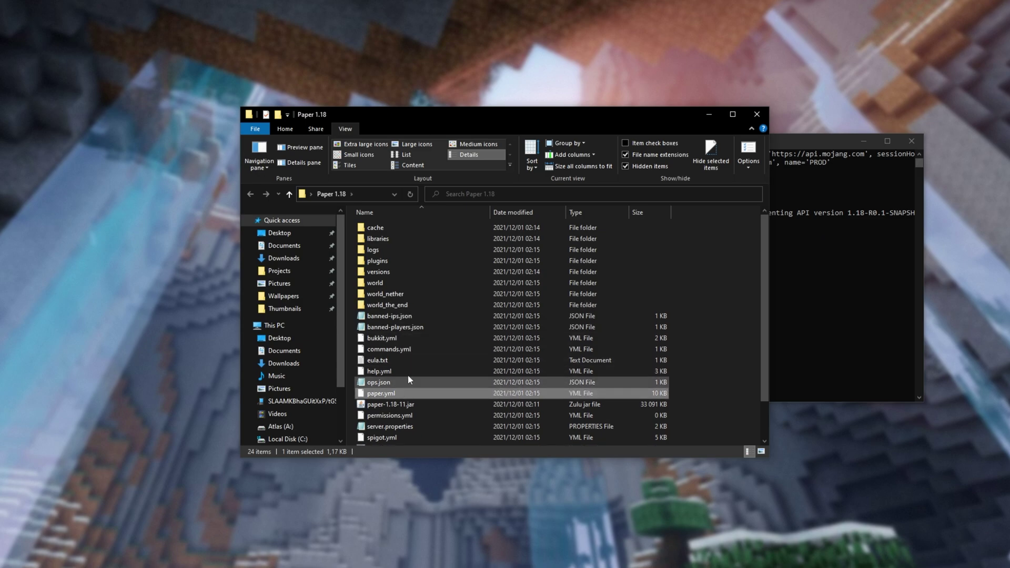
{"action": "left_click_drag", "start_coordinate": [817, 145], "coordinate": [656, 162]}
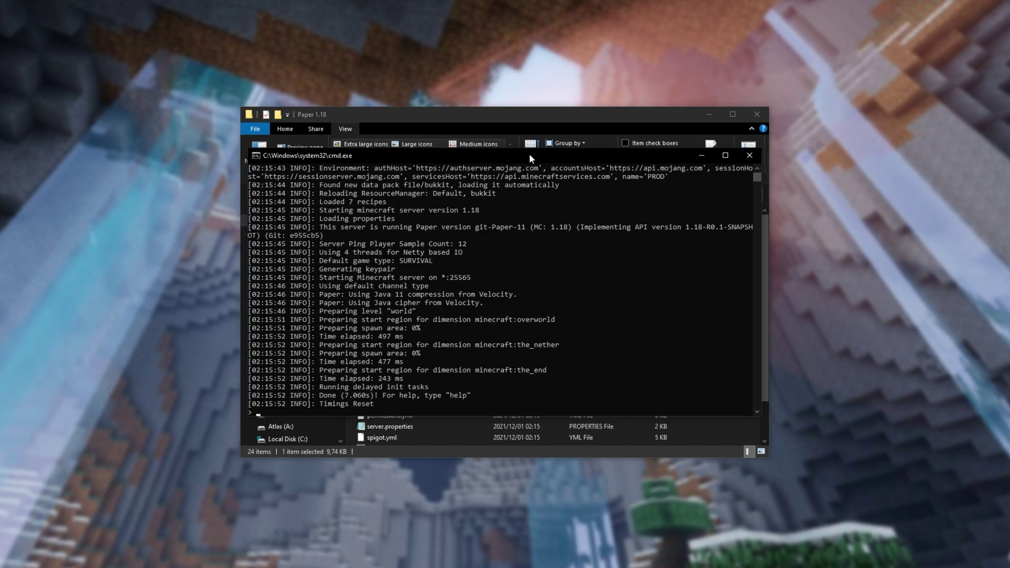
{"action": "left_click_drag", "start_coordinate": [525, 154], "coordinate": [231, 166]}
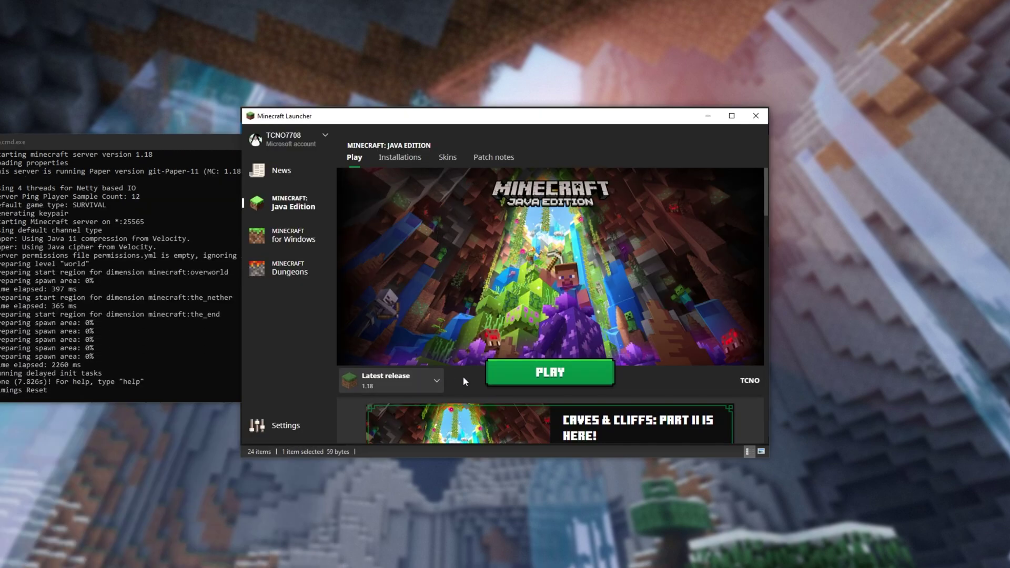
Step: Launch Minecraft 1.18 from the Minecraft Launcher and begin a new multiplayer server entry with the address localhost
{"action": "left_click", "coordinate": [569, 372]}
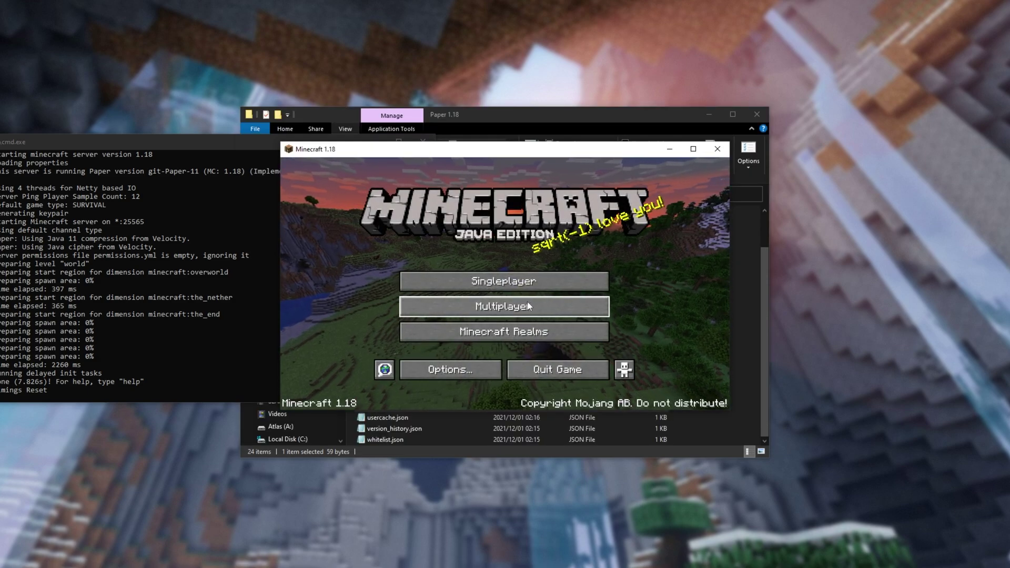
{"action": "left_click", "coordinate": [527, 302]}
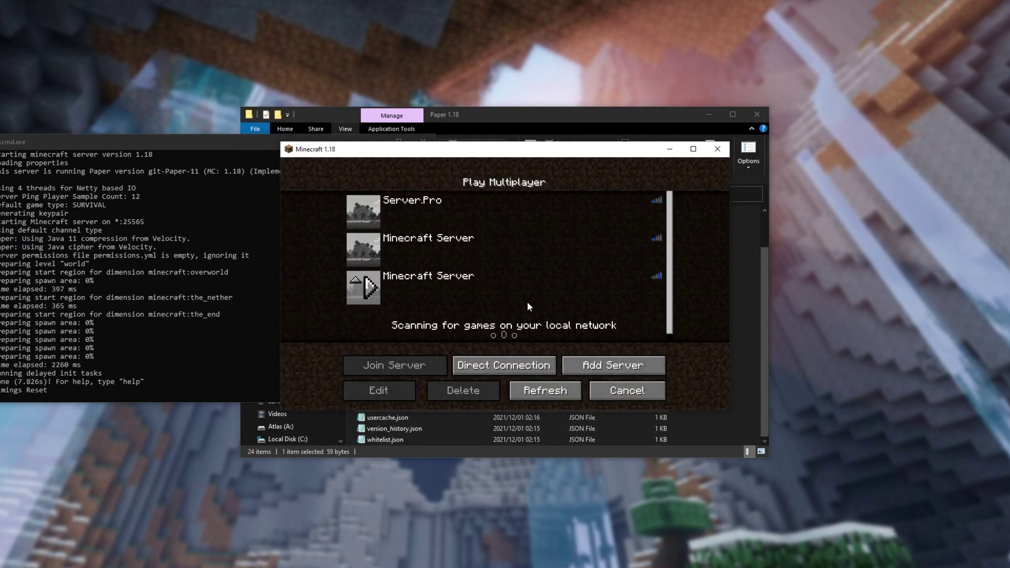
{"action": "left_click", "coordinate": [617, 366]}
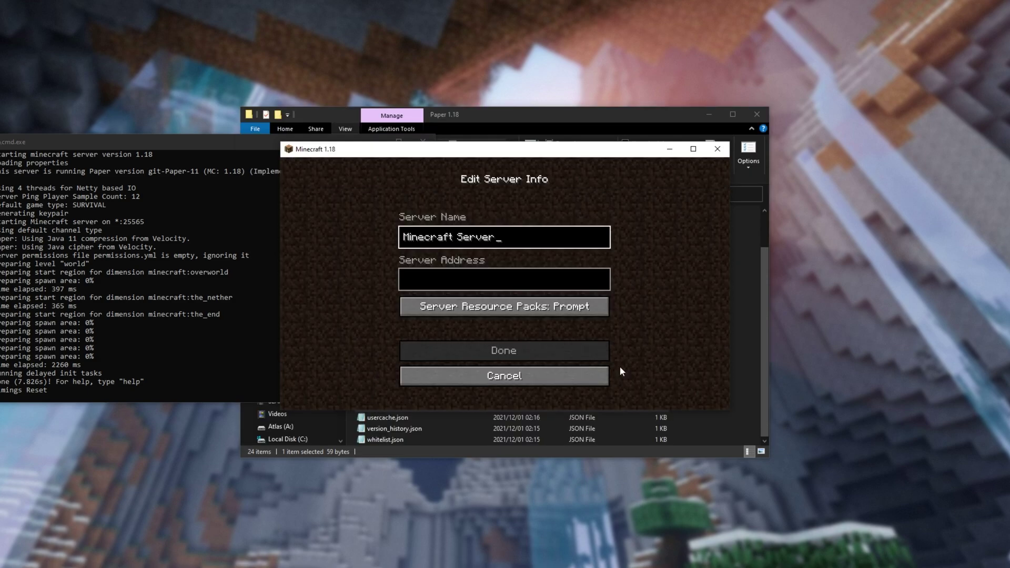
{"action": "left_click", "coordinate": [517, 276]}
{"action": "type", "text": "localhost"}
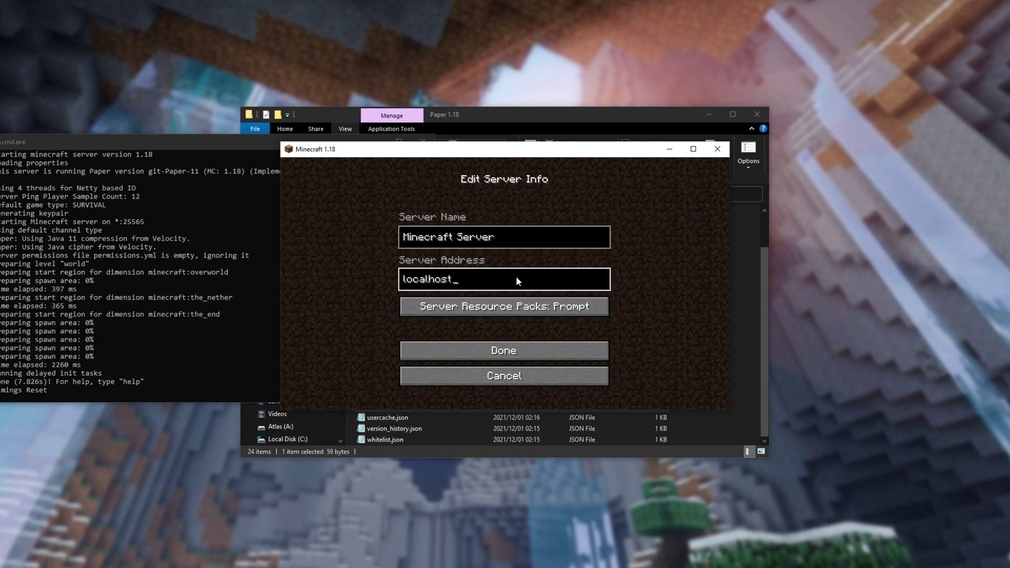
Step: Replace the new entry's server address with 127.0.0.1 and save it to the multiplayer list
{"action": "key", "text": "ctrl+a"}
{"action": "key", "text": "BackSpace"}
{"action": "type", "text": "127.0.0.1"}
{"action": "left_click", "coordinate": [516, 348]}
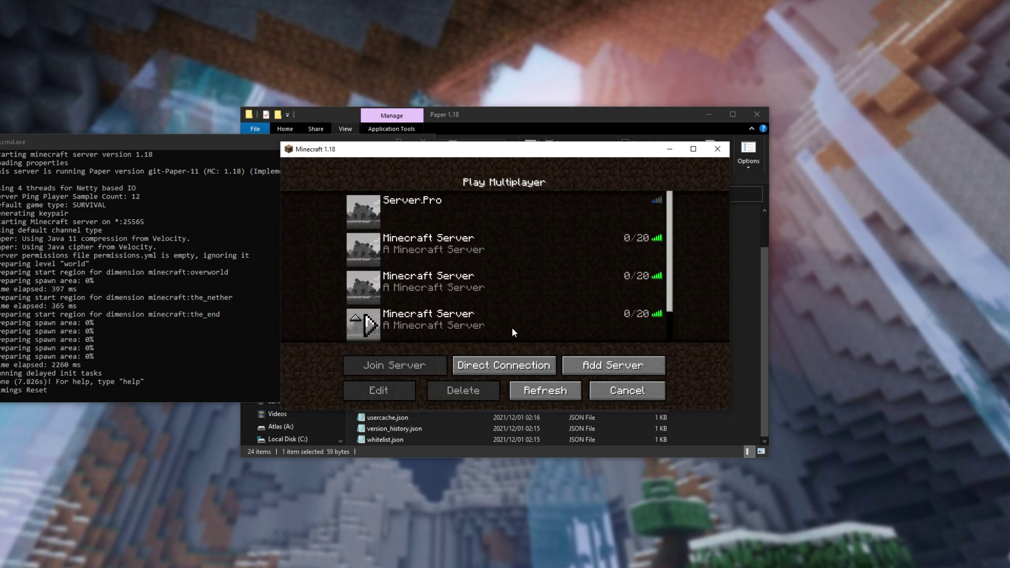
Step: Join the first entry named Minecraft Server in the multiplayer list
{"action": "left_click", "coordinate": [513, 327]}
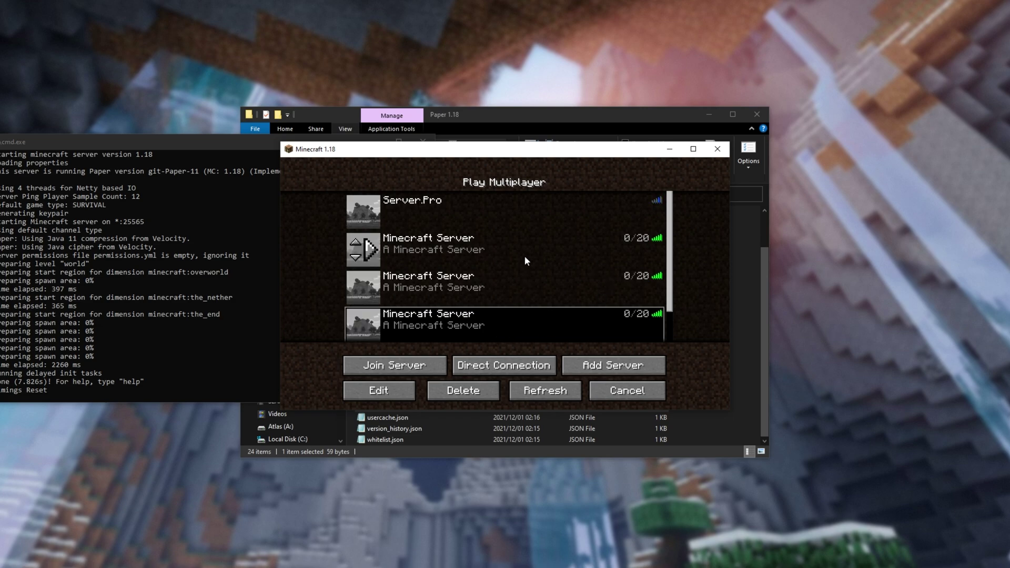
{"action": "double_click", "coordinate": [481, 244]}
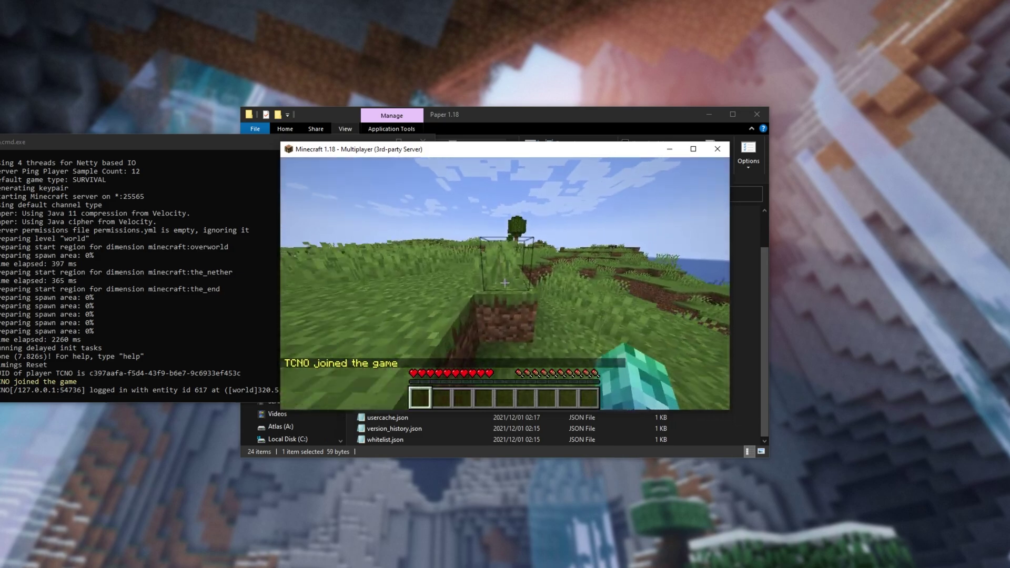
Step: Walk forward across the grassland to the river to try out the server world, then open the game menu
{"action": "key", "text": "w"}
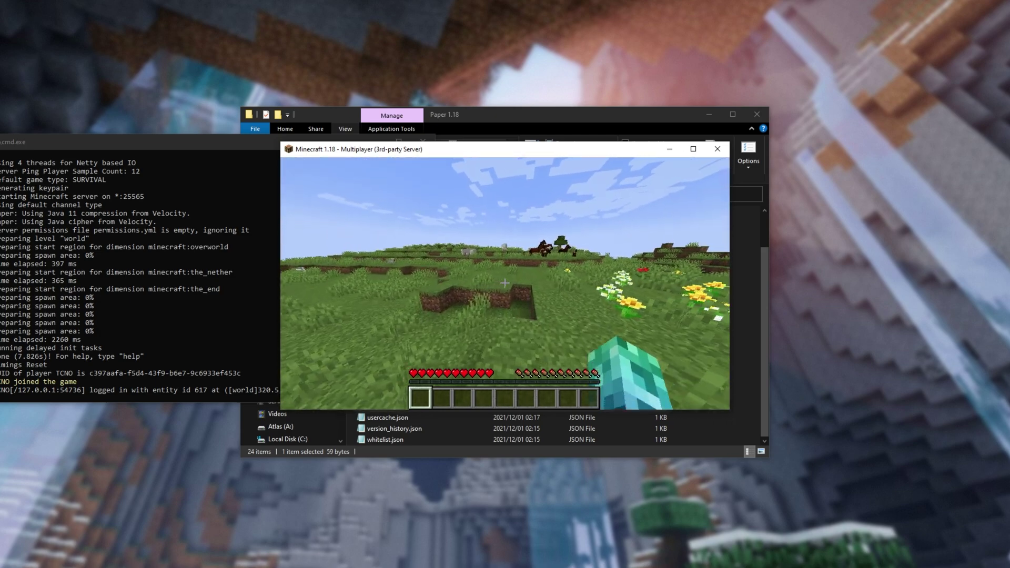
{"action": "key", "text": "w"}
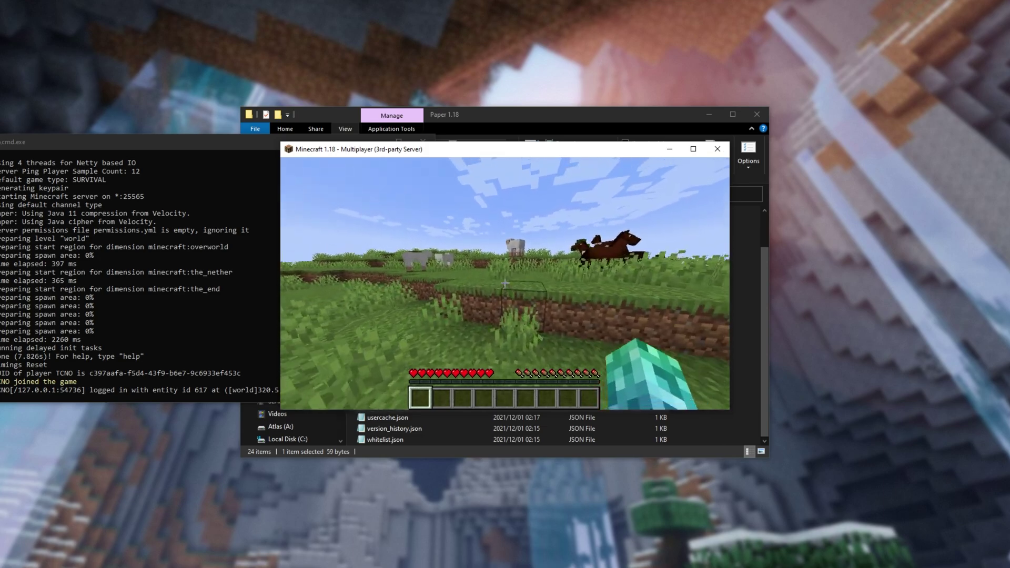
{"action": "key", "text": "w"}
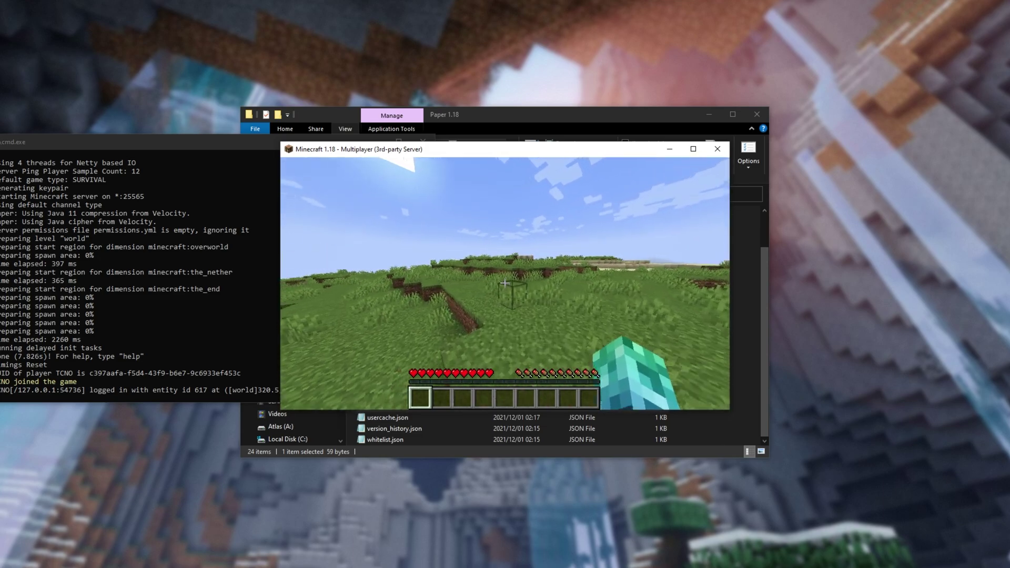
{"action": "key", "text": "w"}
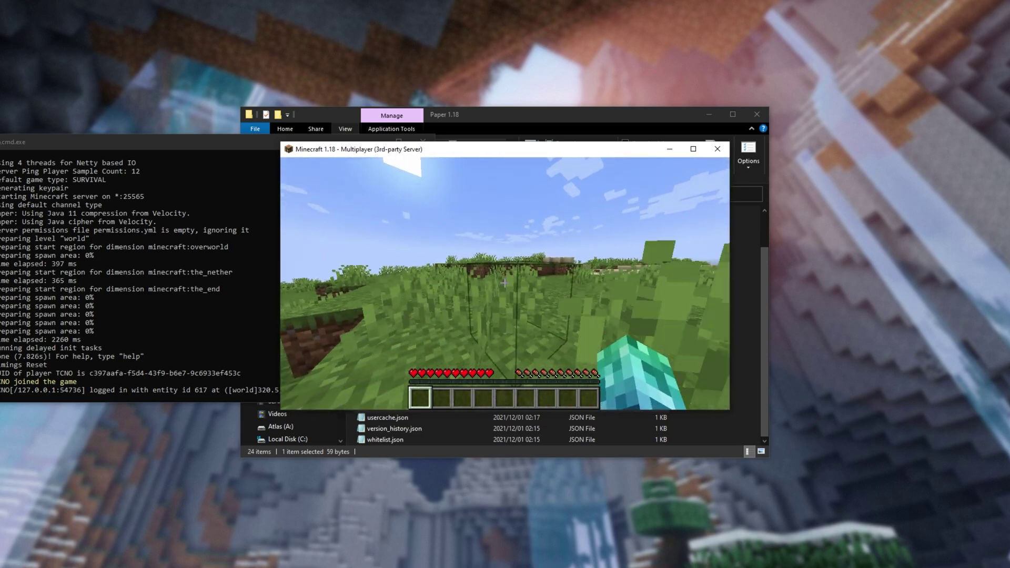
{"action": "key", "text": "w"}
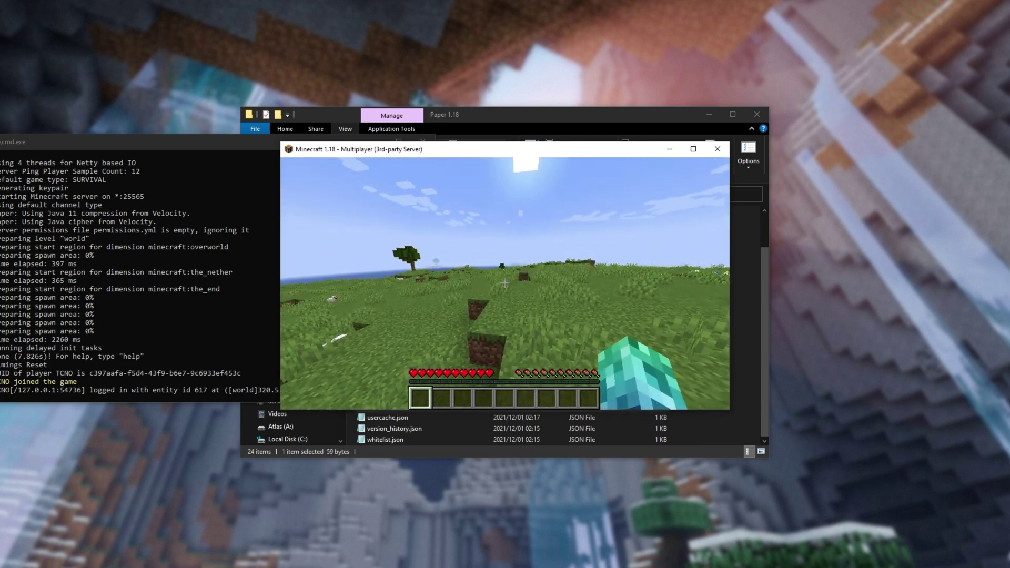
{"action": "key", "text": "w"}
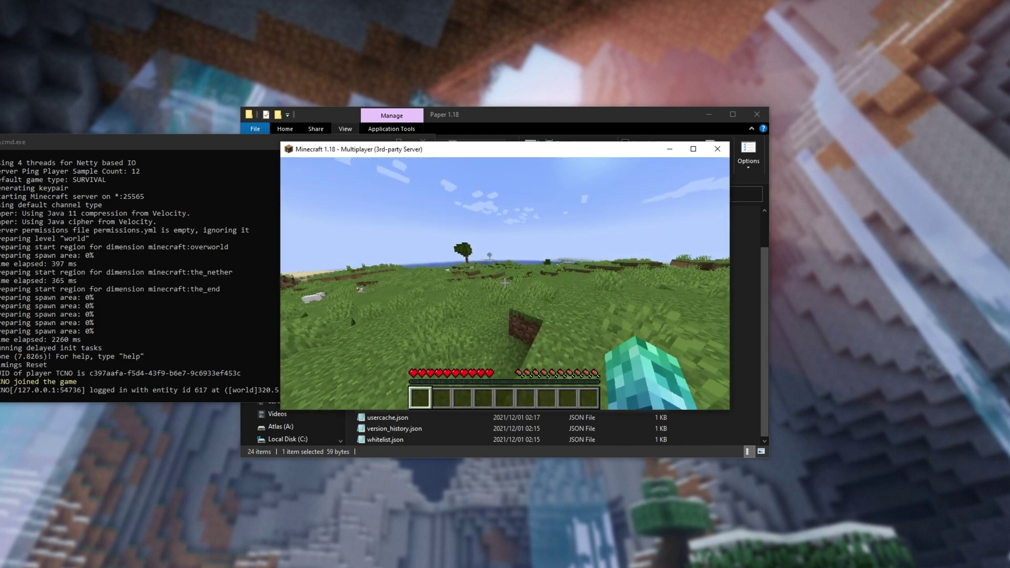
{"action": "key", "text": "w"}
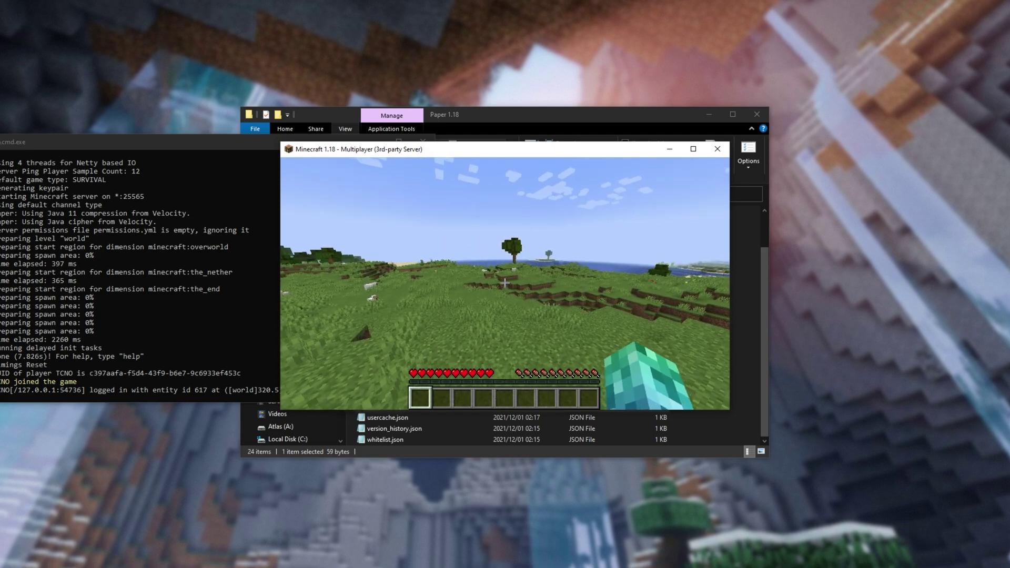
{"action": "key", "text": "w"}
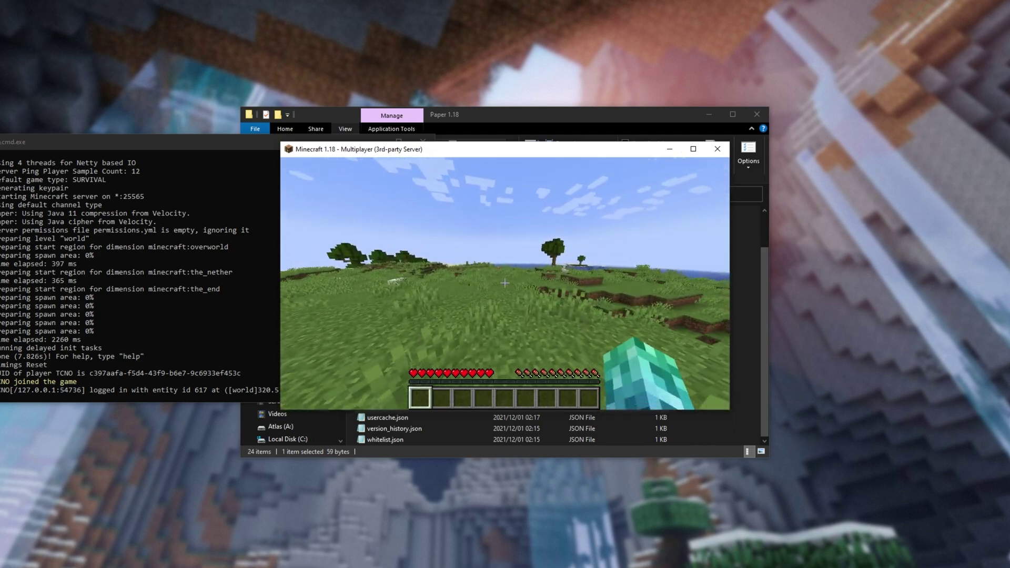
{"action": "key", "text": "w"}
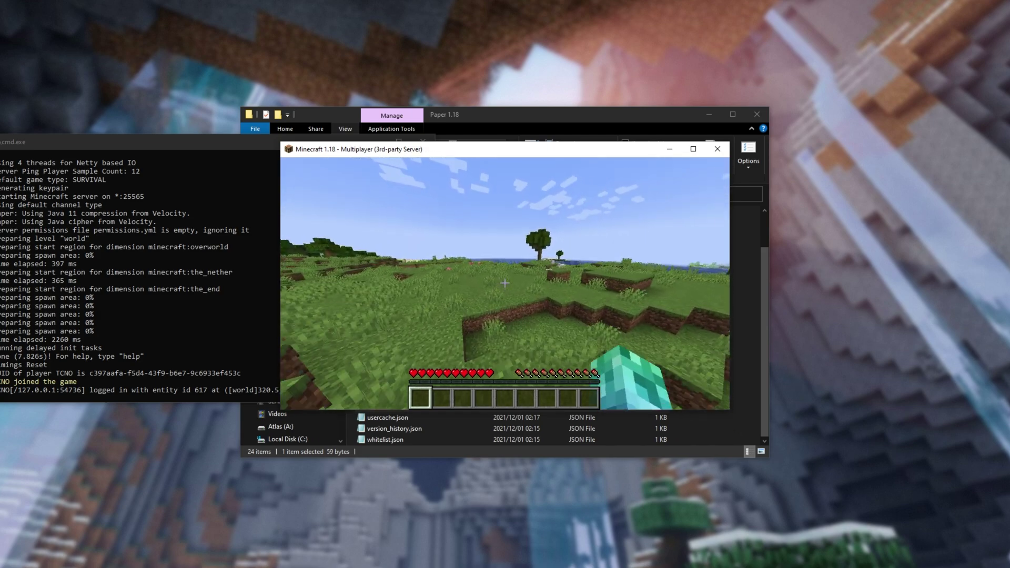
{"action": "key", "text": "w"}
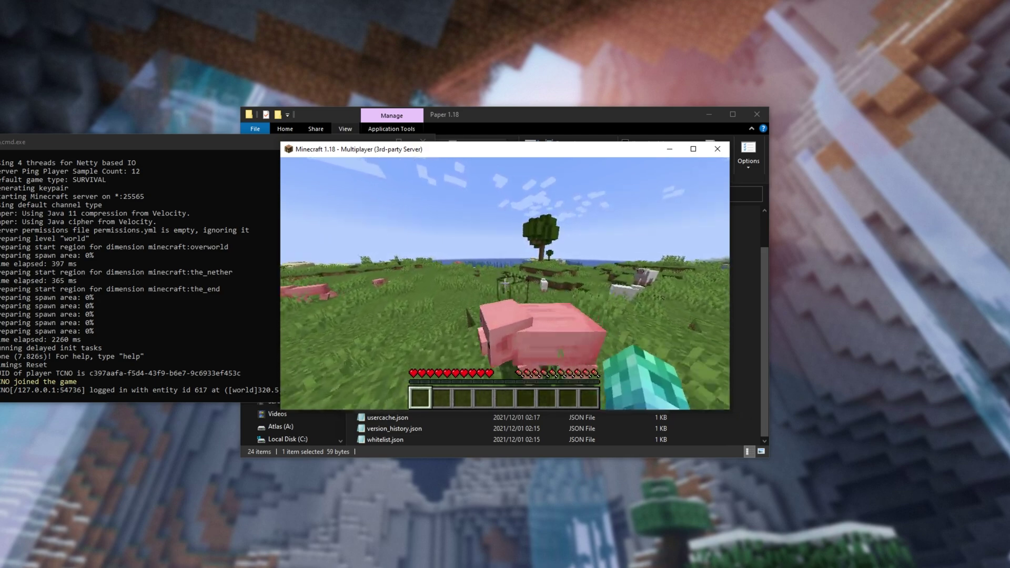
{"action": "key", "text": "w"}
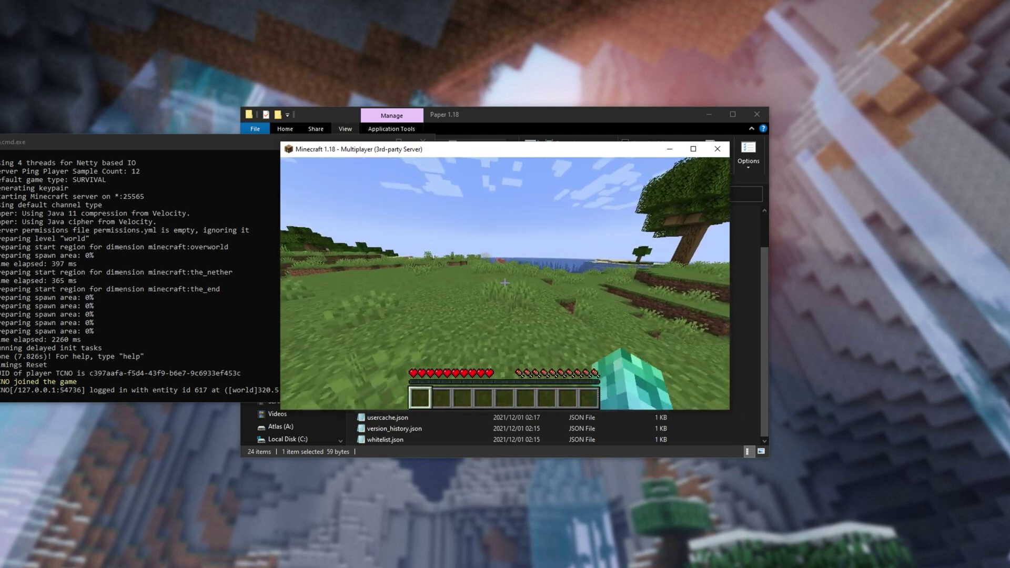
{"action": "key", "text": "w"}
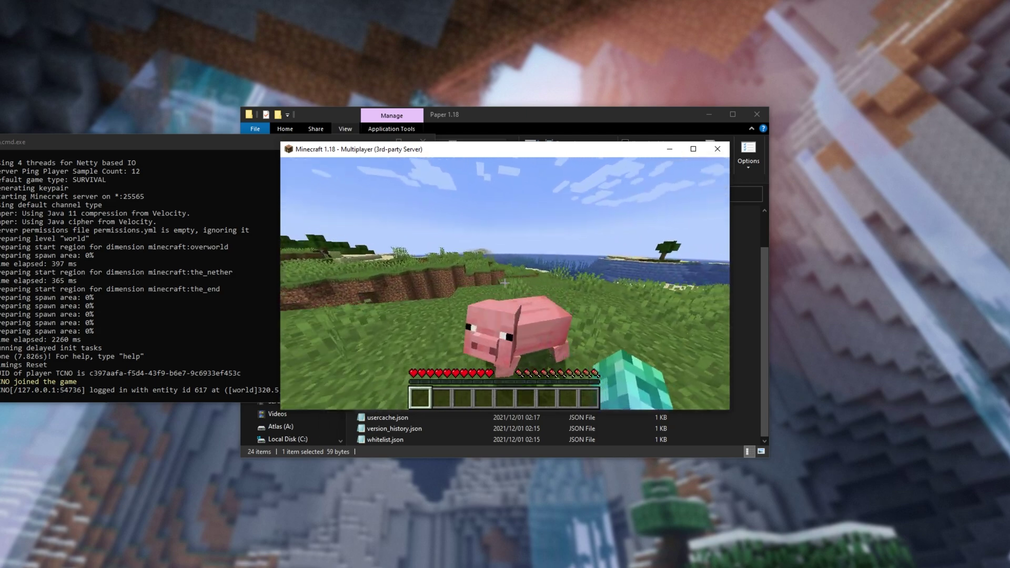
{"action": "key", "text": "w"}
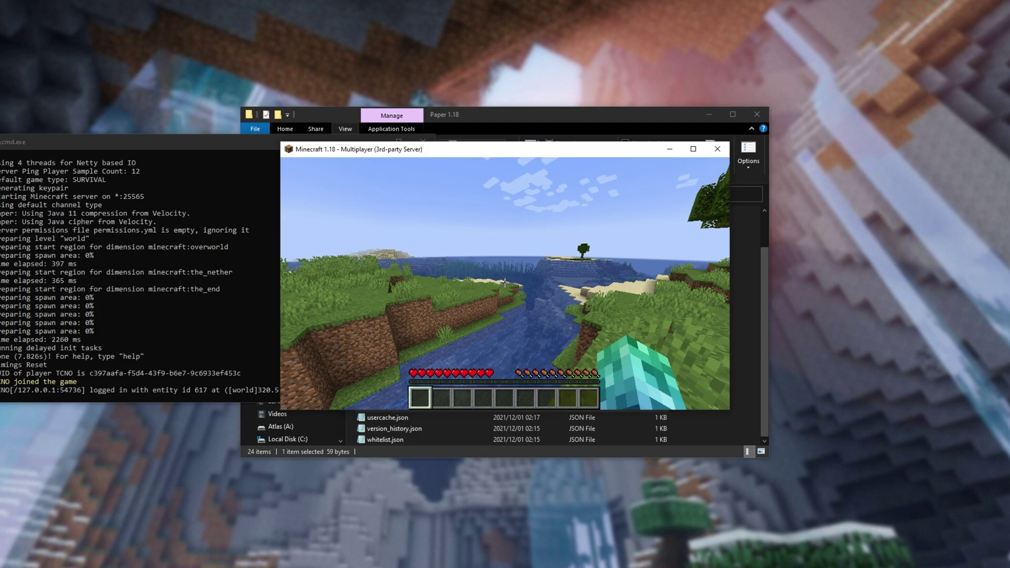
{"action": "key", "text": "Escape"}
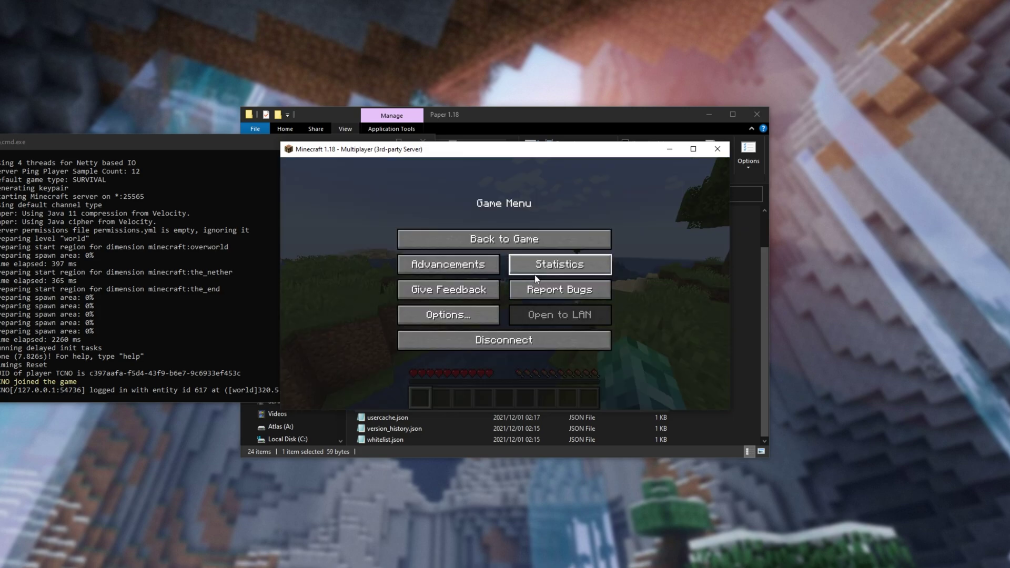
Step: Open a new Command Prompt window and run ipconfig to list the computer's network adapters
{"action": "key", "text": "super+r"}
{"action": "type", "text": "cmd"}
{"action": "key", "text": "Return"}
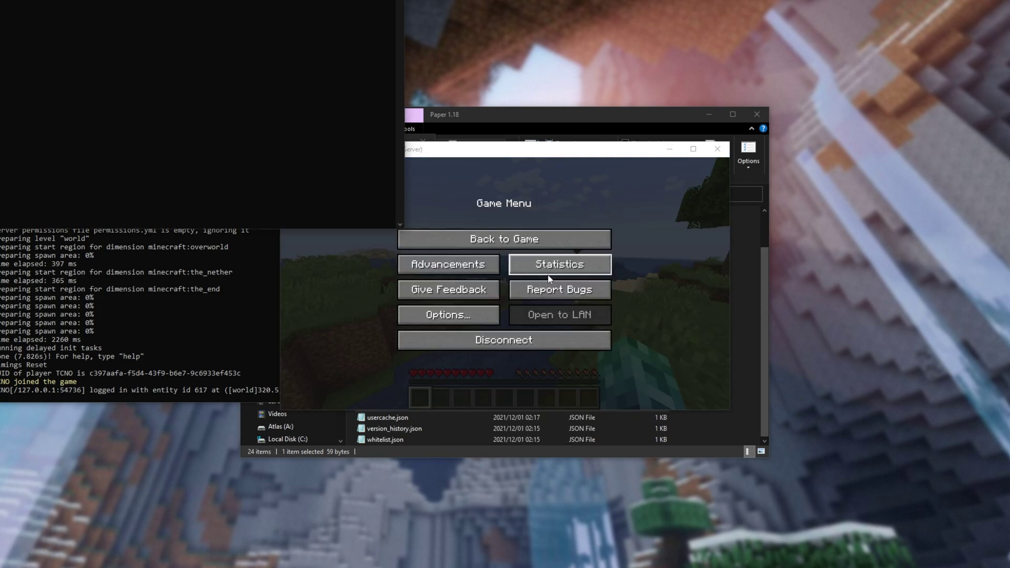
{"action": "type", "text": "ipconfig"}
{"action": "key", "text": "Return"}
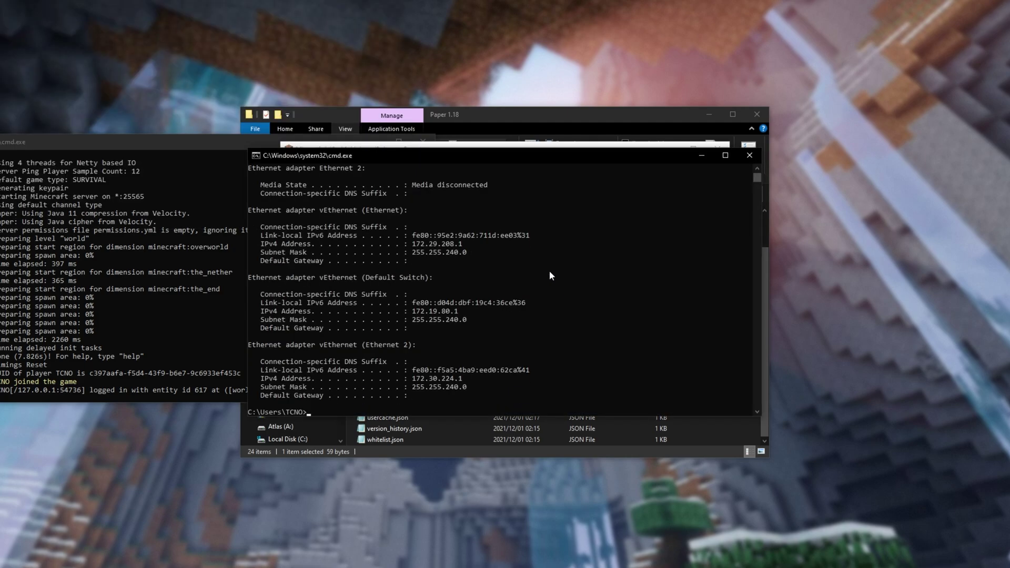
Step: Find the Ethernet adapter's IPv4 address in the ipconfig output, copy it and close that Command Prompt window
{"action": "scroll", "coordinate": [543, 279], "scroll_direction": "up", "scroll_amount": 7}
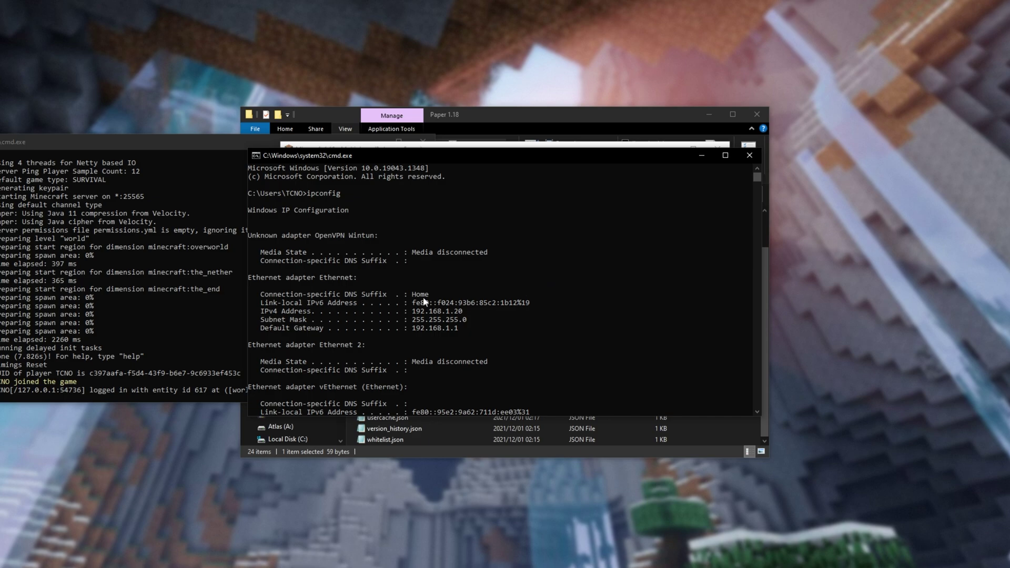
{"action": "left_click_drag", "start_coordinate": [358, 277], "coordinate": [312, 313]}
{"action": "left_click_drag", "start_coordinate": [412, 312], "coordinate": [463, 314]}
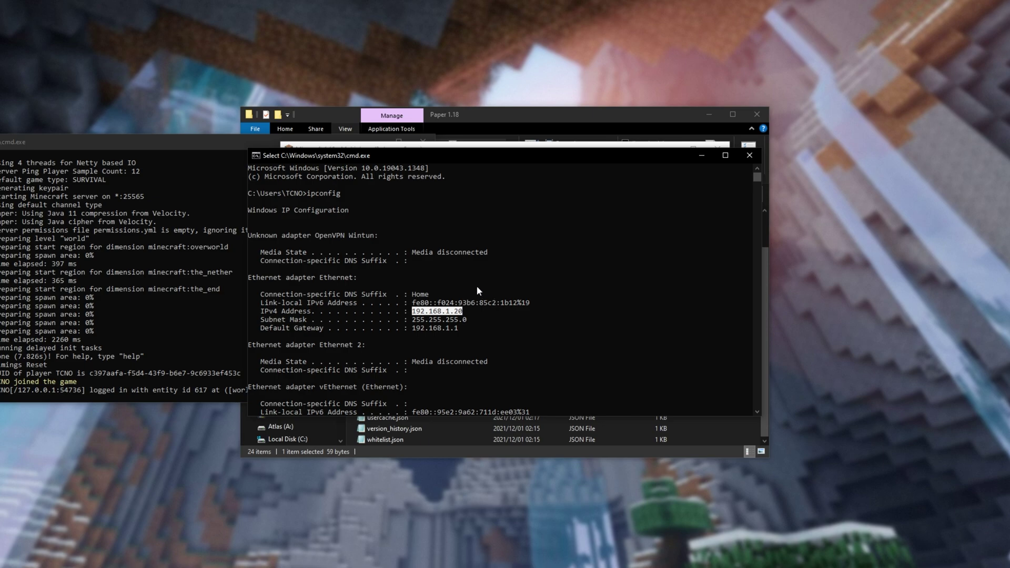
{"action": "key", "text": "ctrl+c"}
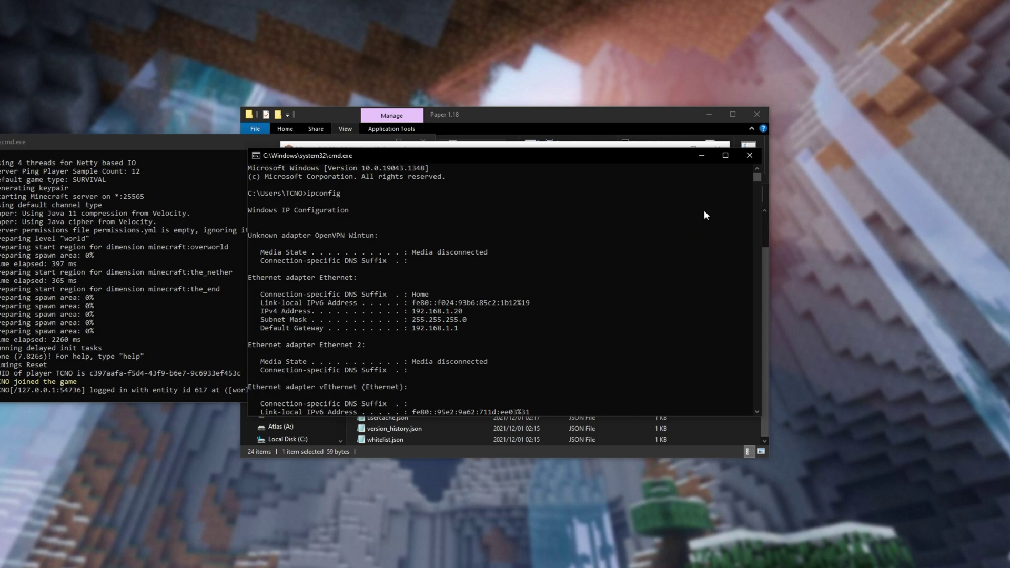
{"action": "left_click", "coordinate": [749, 157]}
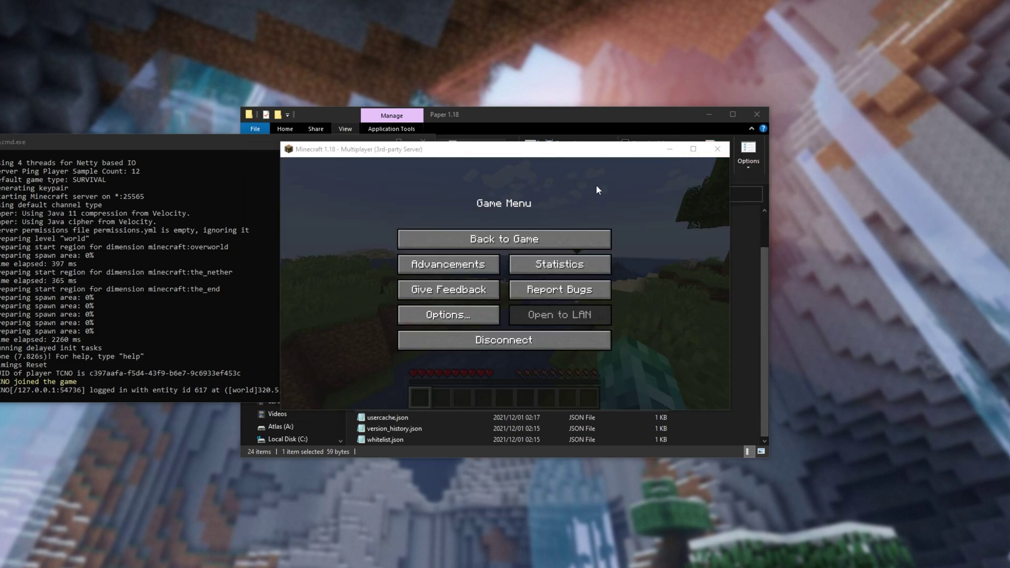
Step: Resume and pause the game, bring the server console to the front and run save-all to save the world
{"action": "left_click", "coordinate": [504, 239]}
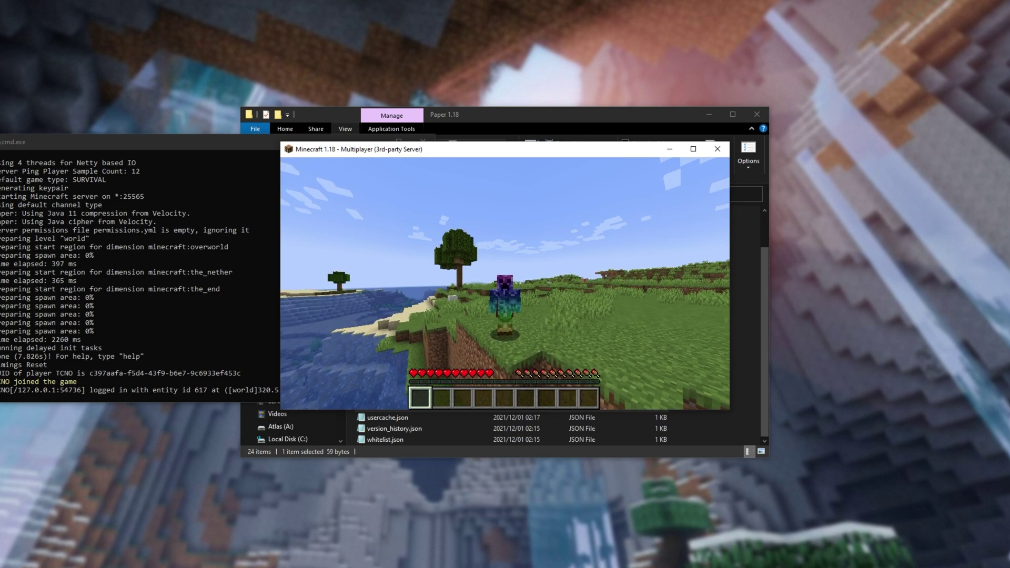
{"action": "key", "text": "Escape"}
{"action": "left_click", "coordinate": [243, 163]}
{"action": "left_click_drag", "start_coordinate": [223, 143], "coordinate": [552, 156]}
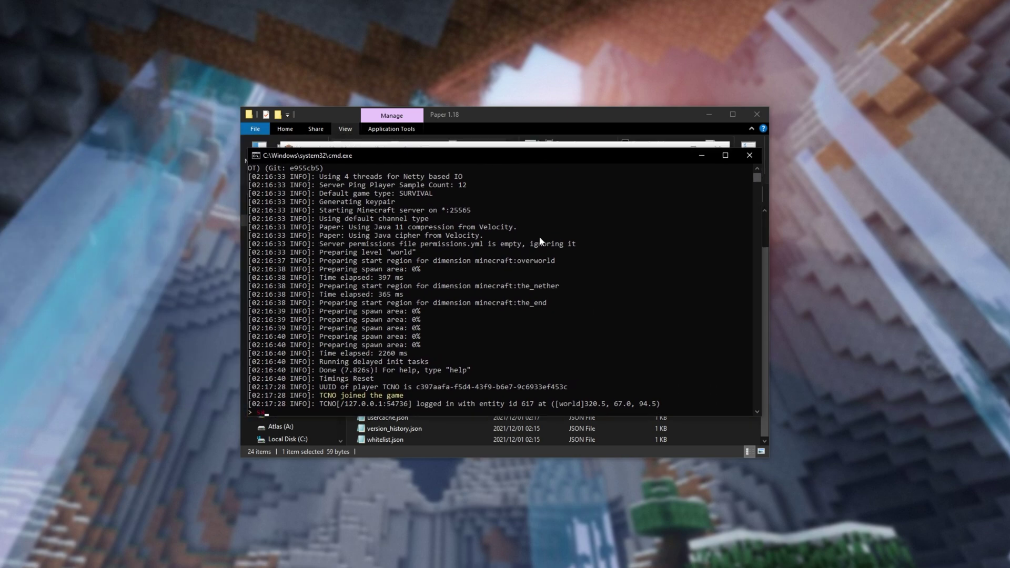
{"action": "type", "text": "ve-all"}
{"action": "key", "text": "Return"}
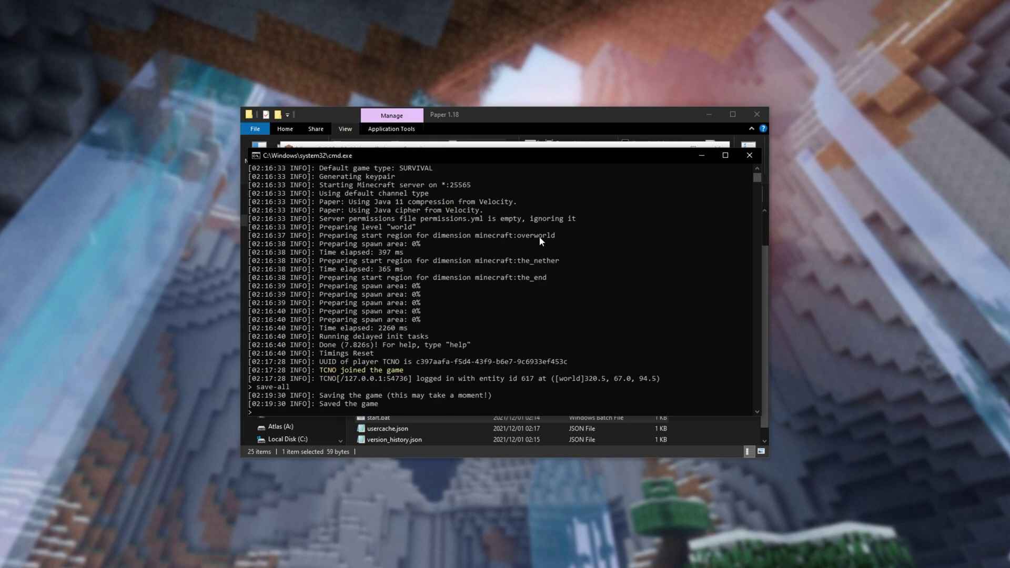
Step: Shut down the Minecraft server with the stop command and dismiss its console window
{"action": "type", "text": "stop"}
{"action": "key", "text": "Return"}
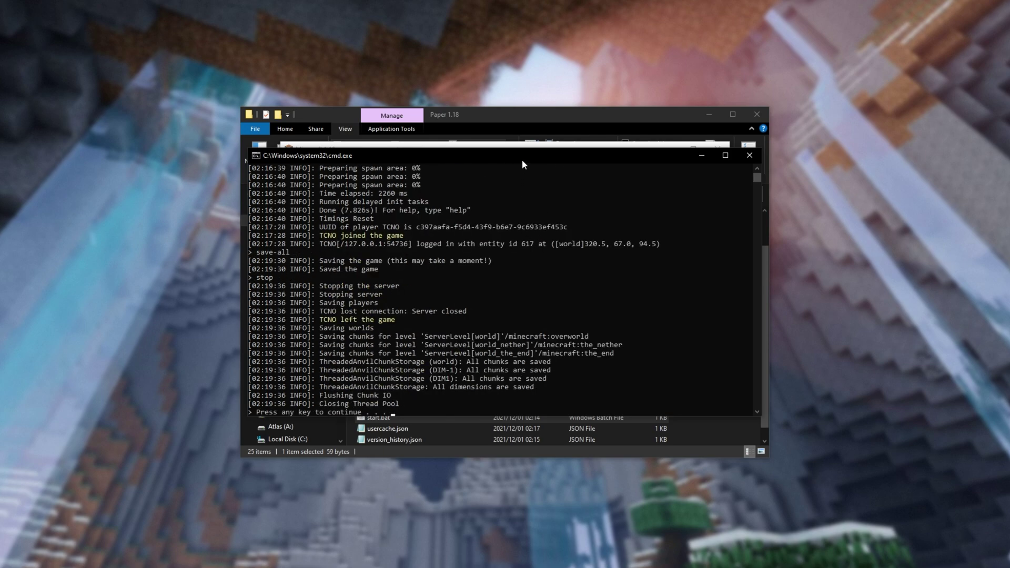
{"action": "left_click_drag", "start_coordinate": [521, 159], "coordinate": [317, 157]}
{"action": "left_click", "coordinate": [673, 235]}
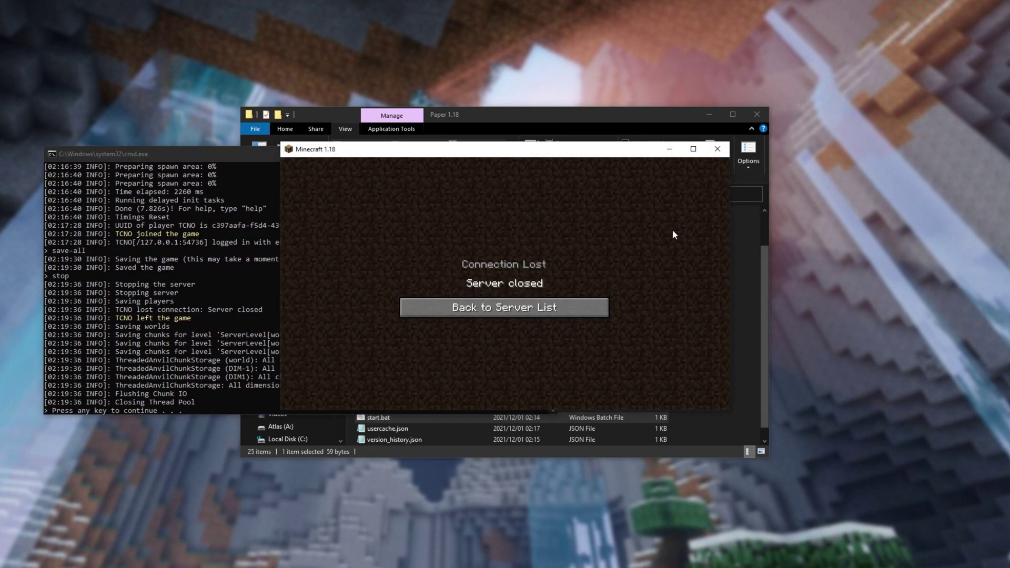
{"action": "key", "text": "alt+Tab"}
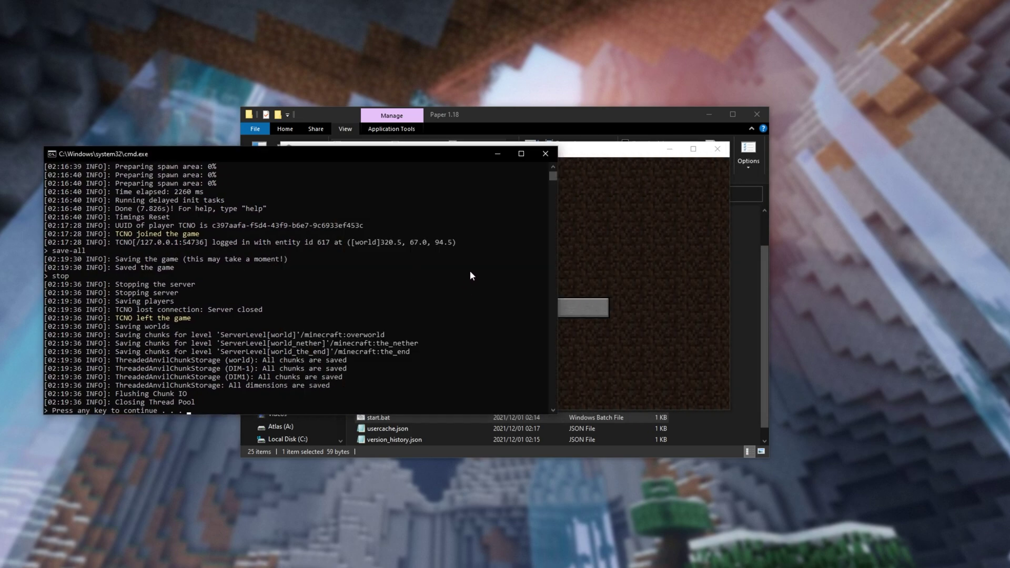
{"action": "key", "text": "Return"}
Step: Leave the connection-lost screen, close Minecraft and select the plugins folder in the Paper 1.18 folder
{"action": "left_click", "coordinate": [529, 305]}
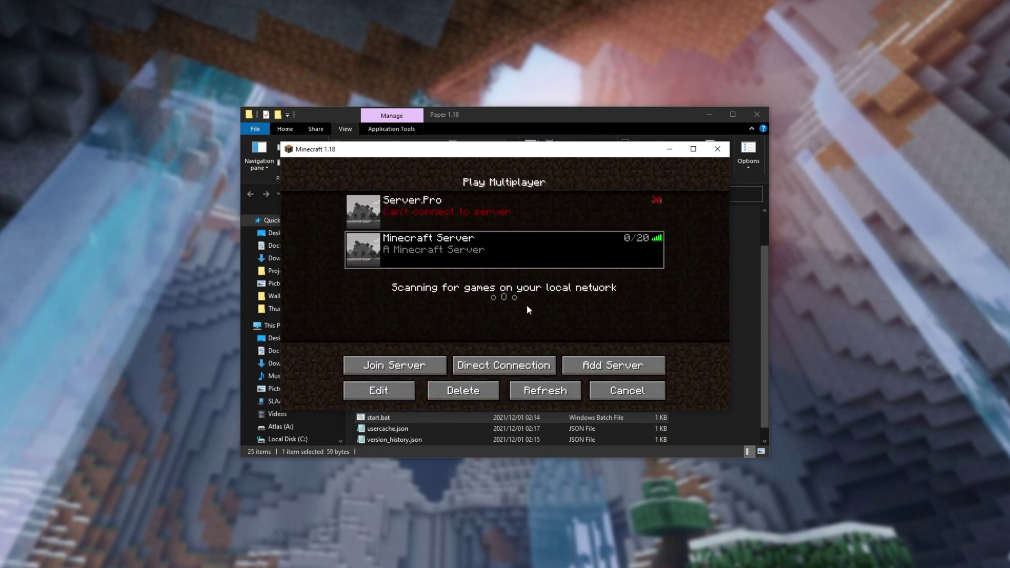
{"action": "left_click", "coordinate": [718, 150]}
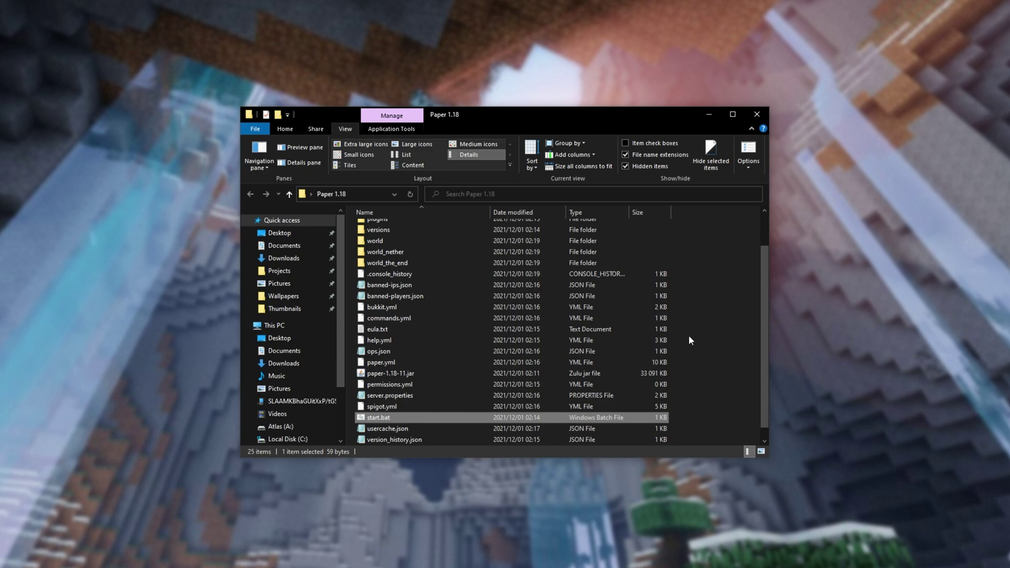
{"action": "scroll", "coordinate": [688, 334], "scroll_direction": "up", "scroll_amount": 2}
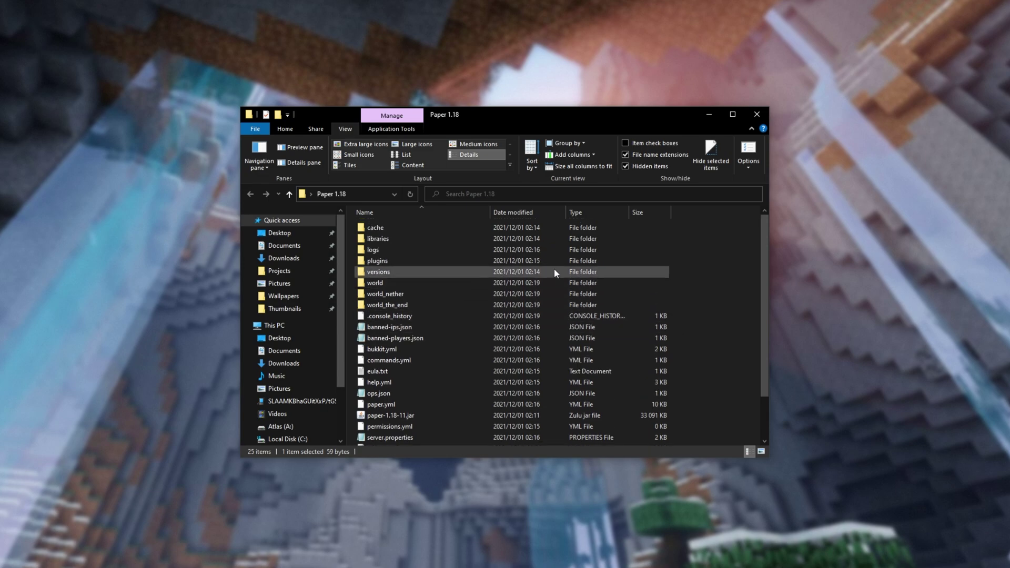
{"action": "left_click", "coordinate": [541, 258]}
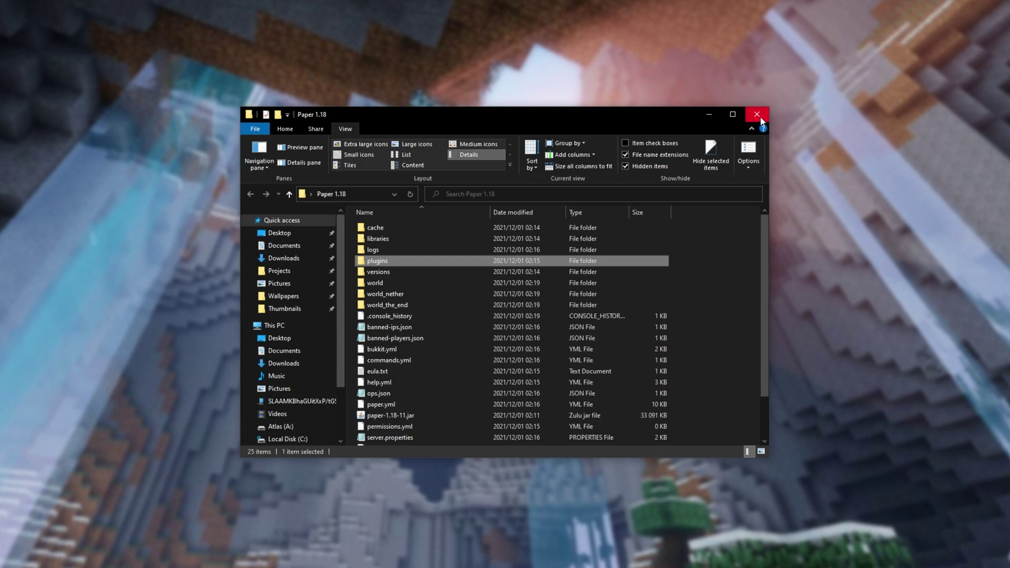